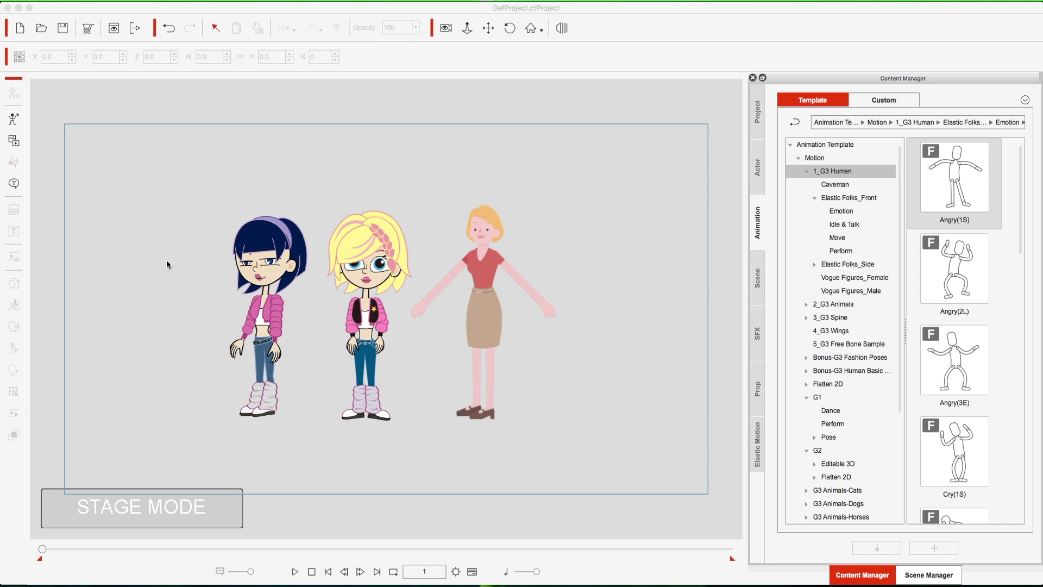
Step: Move the dark-haired character away from the blonde one, to about X -147.9 and Y -9.6
click(245, 250)
click(260, 287)
click(259, 294)
click(266, 309)
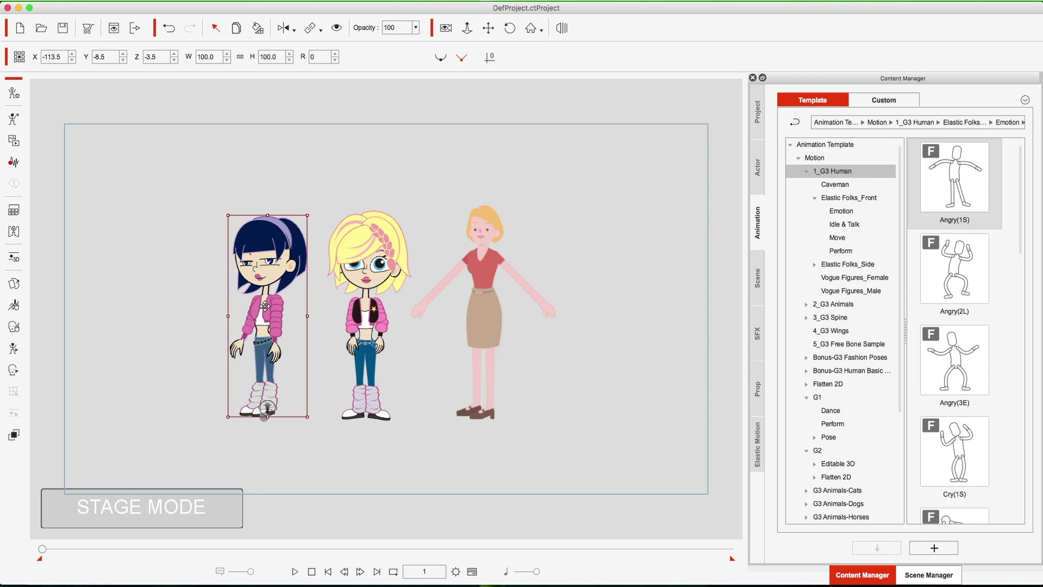
drag(265, 307, 229, 309)
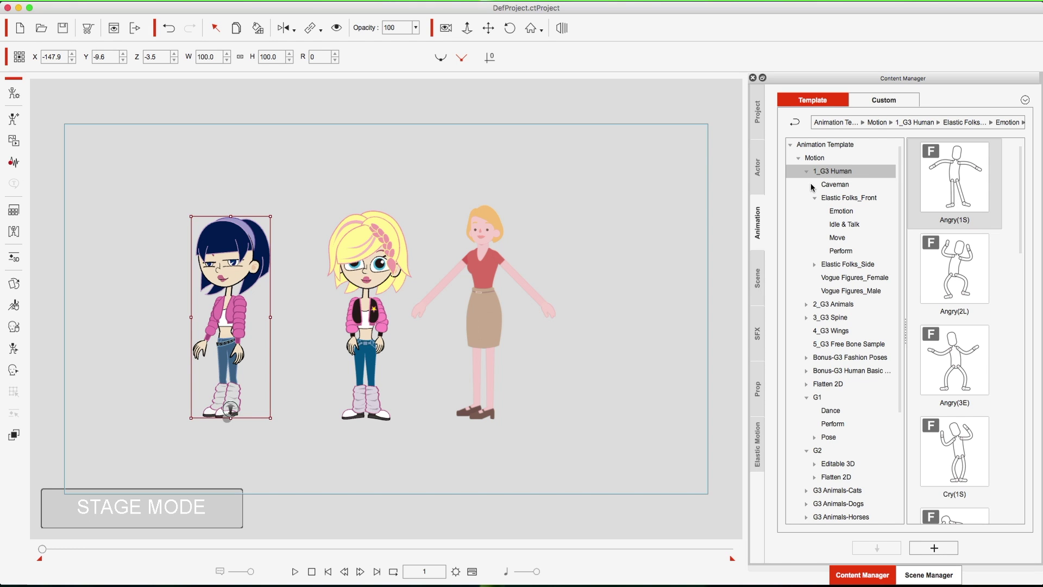
Step: Apply the Begging motion from the G1 Perform library to the dark-haired character
click(822, 397)
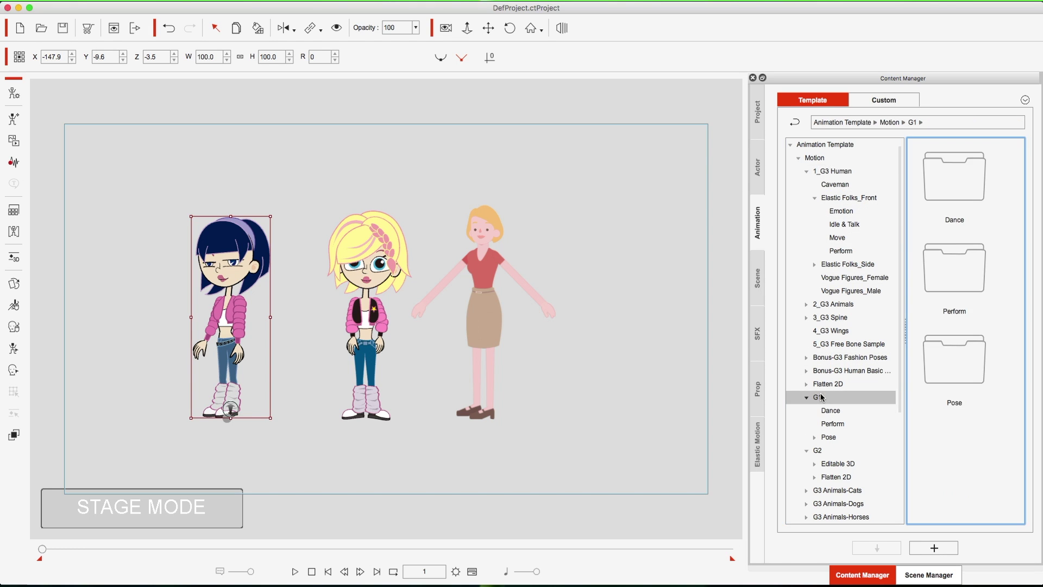
double_click(943, 264)
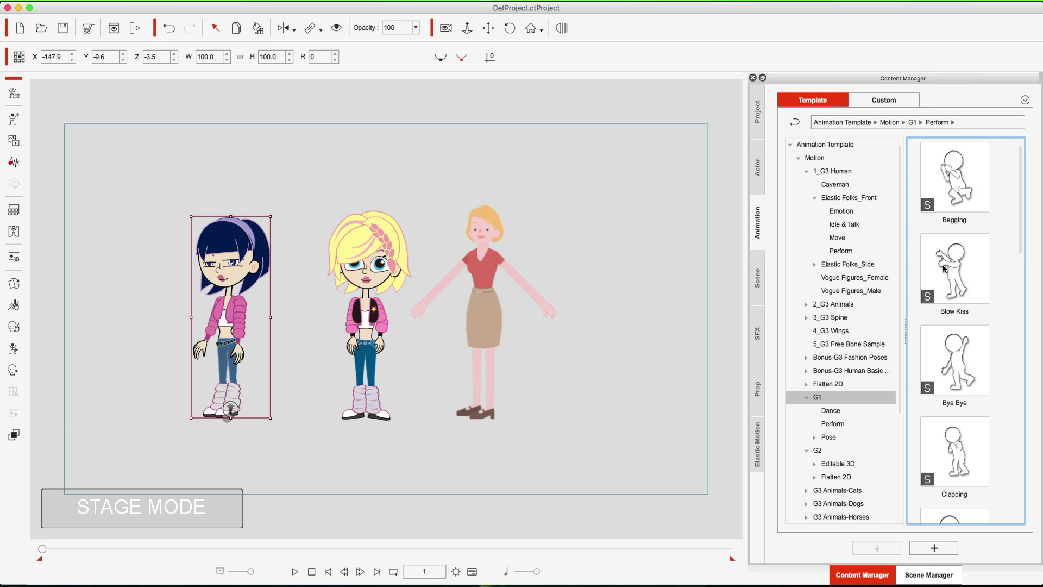
double_click(960, 190)
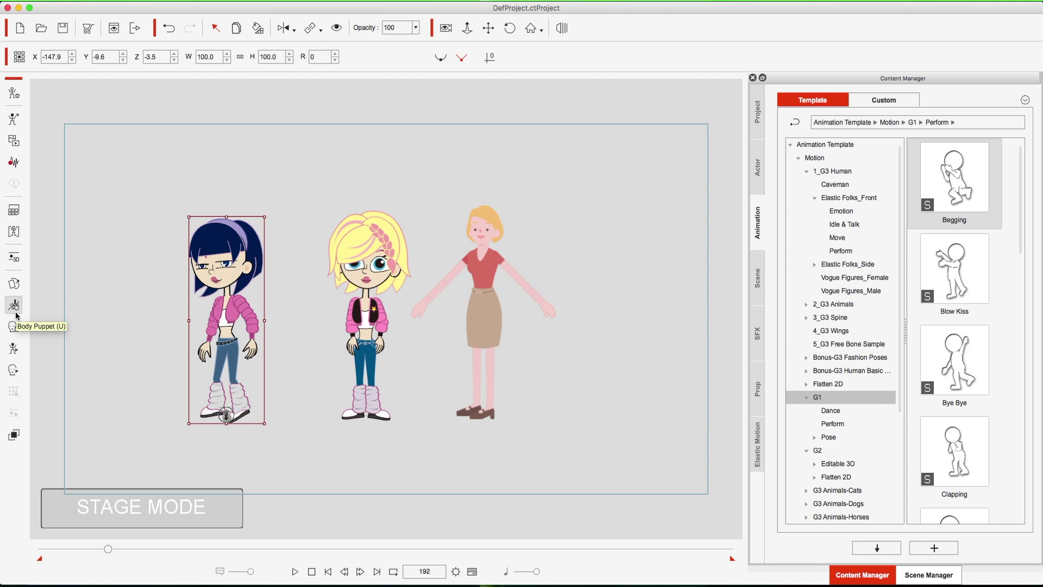
Step: At frame 5, use the 2D Motion Key Editor's Transform mode to rotate the dark-haired character's left upper arm across her chest, to about 134°
click(16, 348)
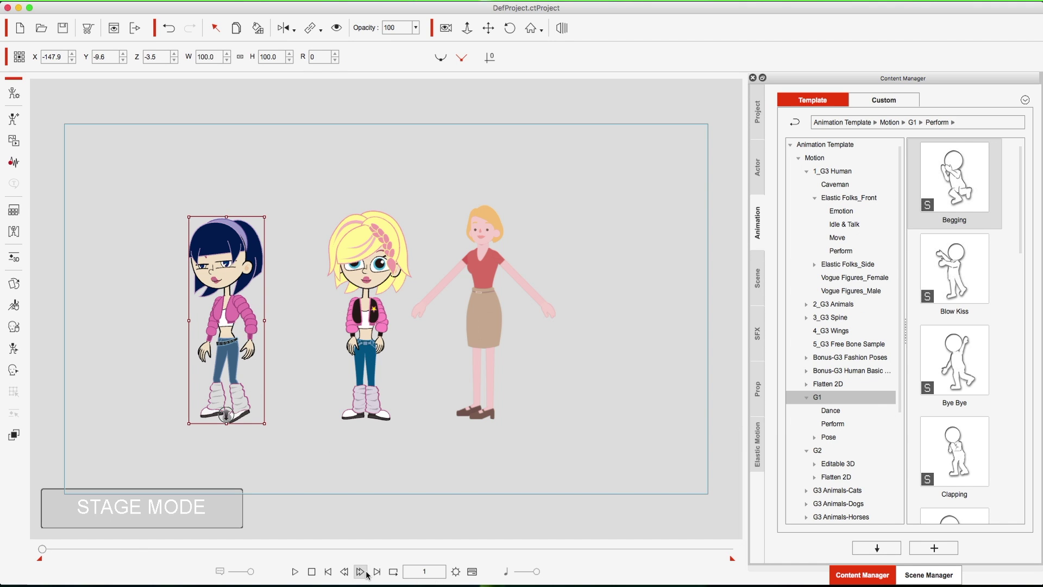
click(361, 572)
click(360, 572)
click(361, 572)
click(344, 571)
click(344, 571)
click(14, 349)
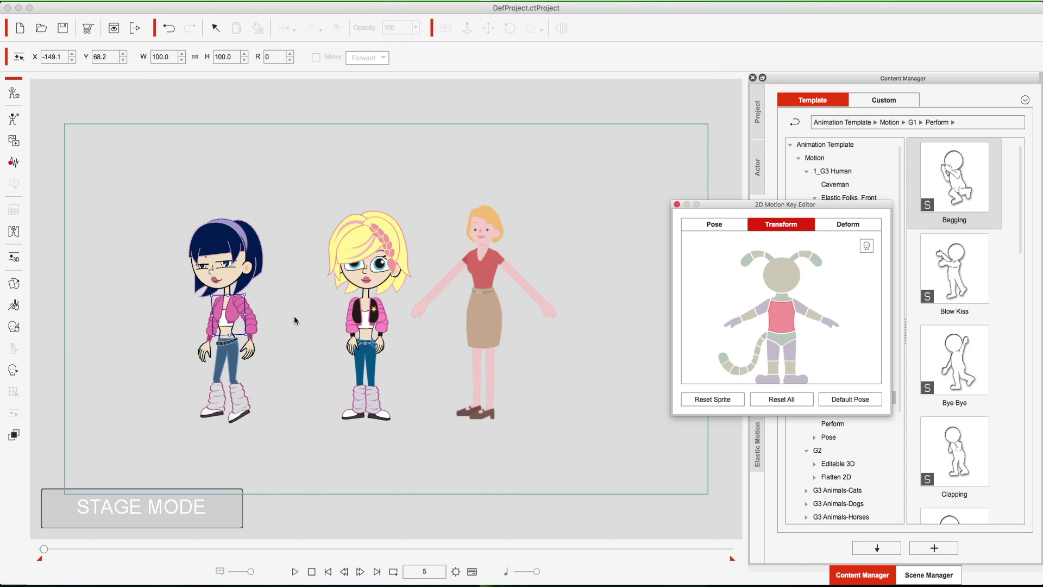
click(798, 308)
drag(268, 316, 208, 324)
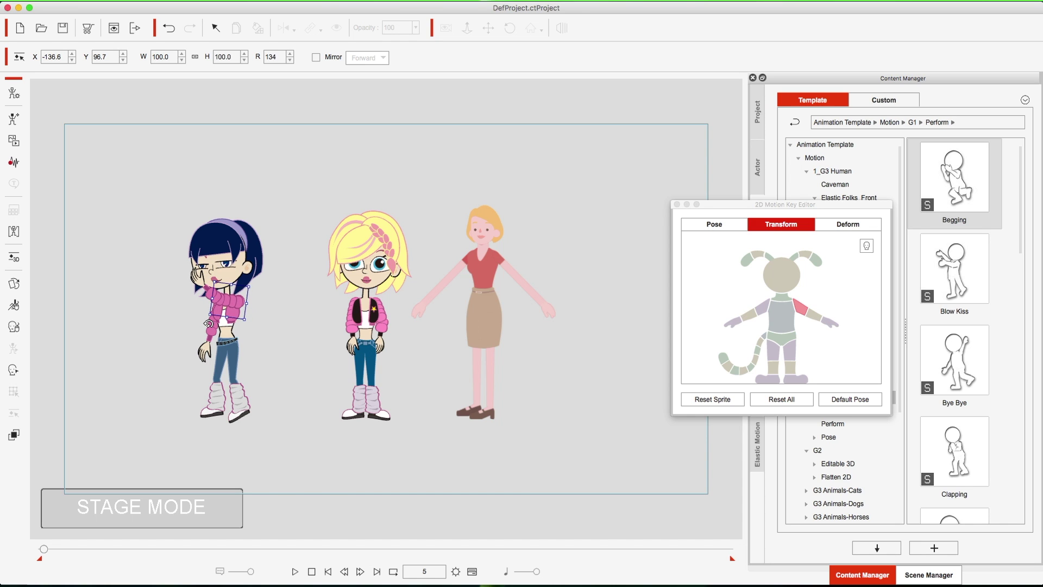
Step: Play the animation from the first frame to review the arm movement, and return to frame 1
click(345, 571)
click(345, 571)
click(345, 571)
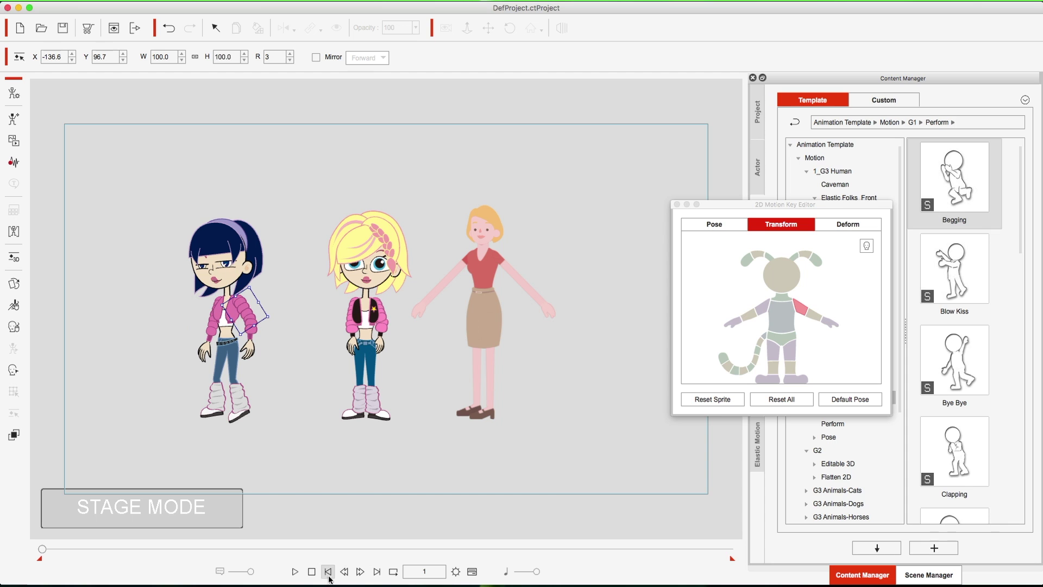
click(295, 573)
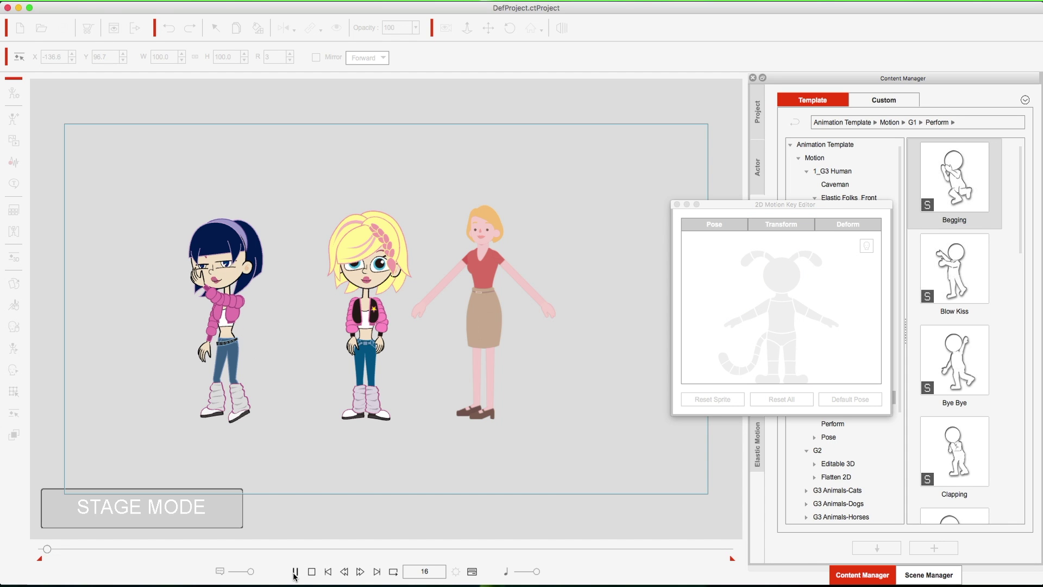
click(328, 571)
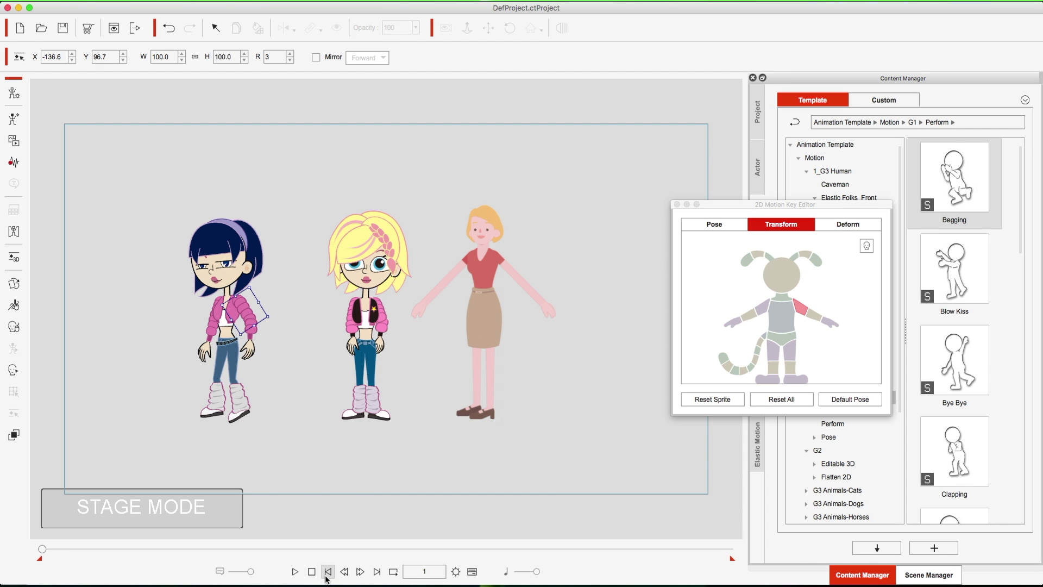
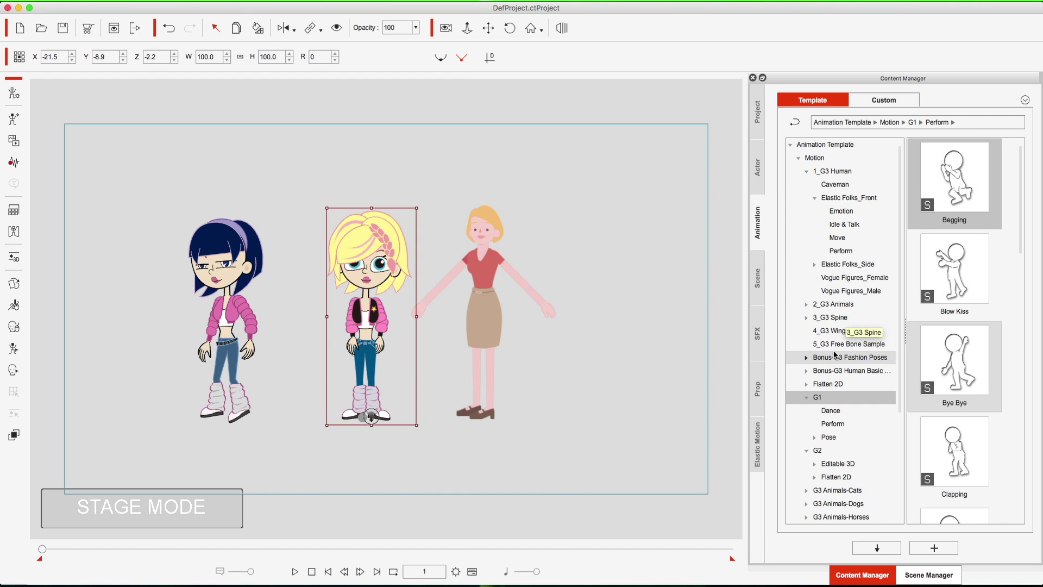
Step: Apply the Move_Run_Happy motion from the G2 Editable 3D 01_Move library to the blonde character
scroll(817, 375, down, 5)
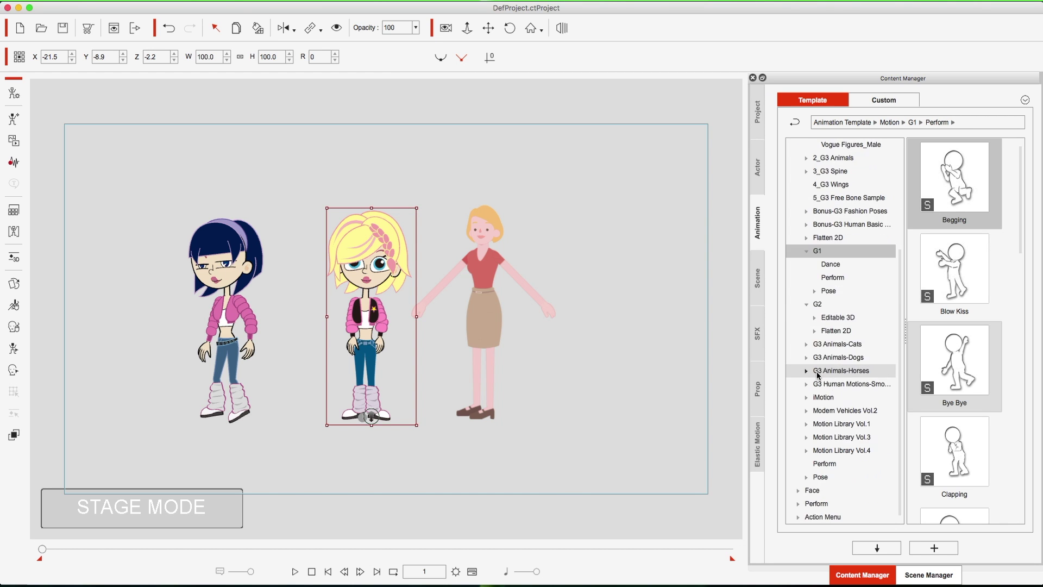
click(836, 319)
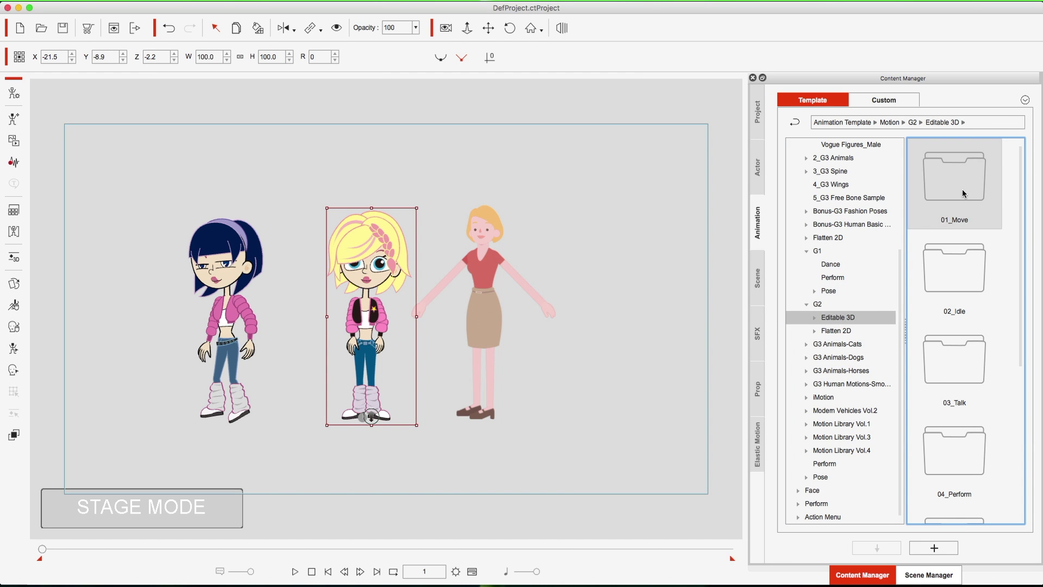
double_click(963, 269)
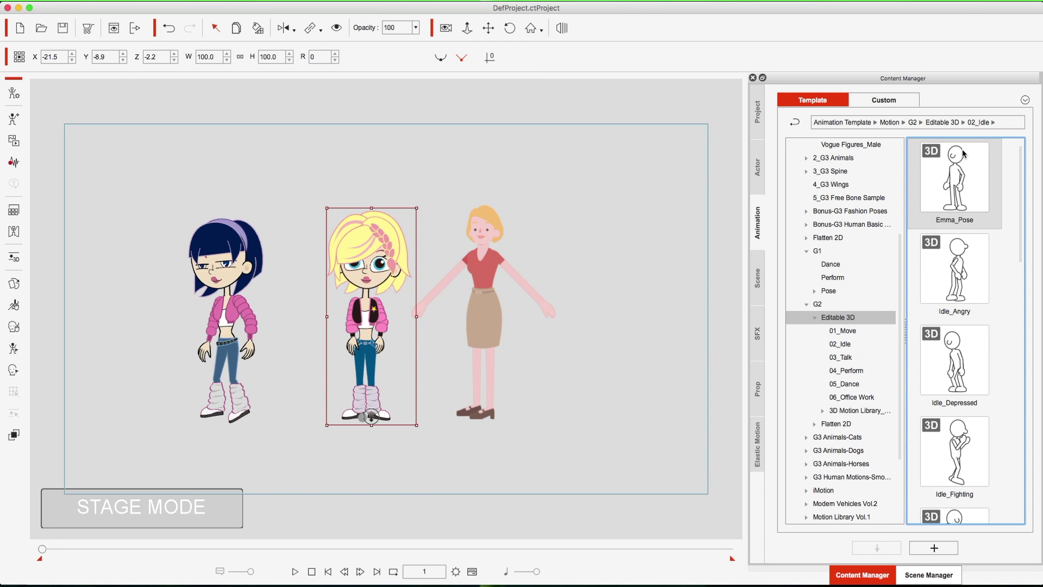
click(924, 244)
click(848, 333)
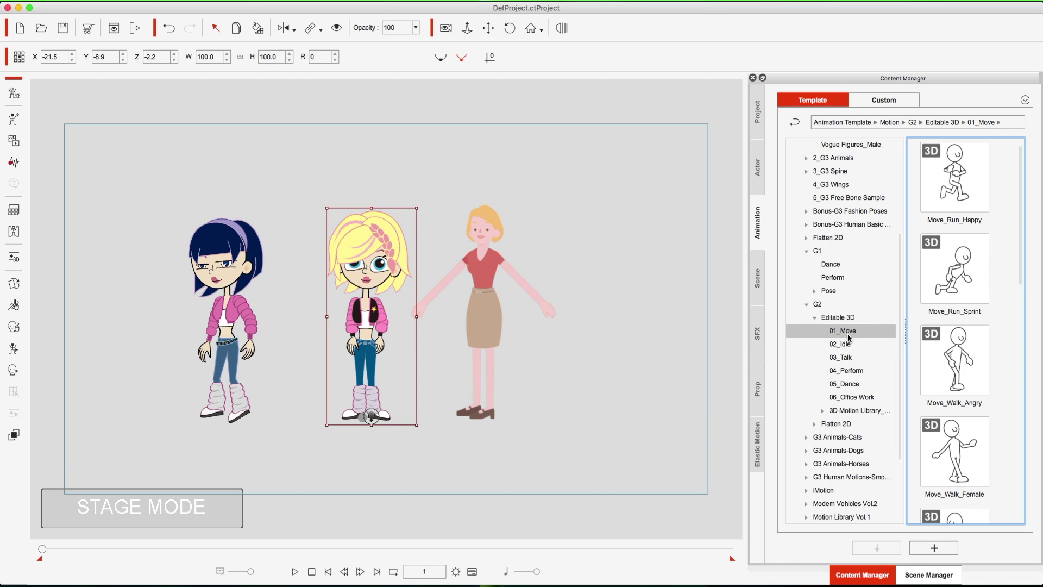
click(950, 192)
double_click(950, 192)
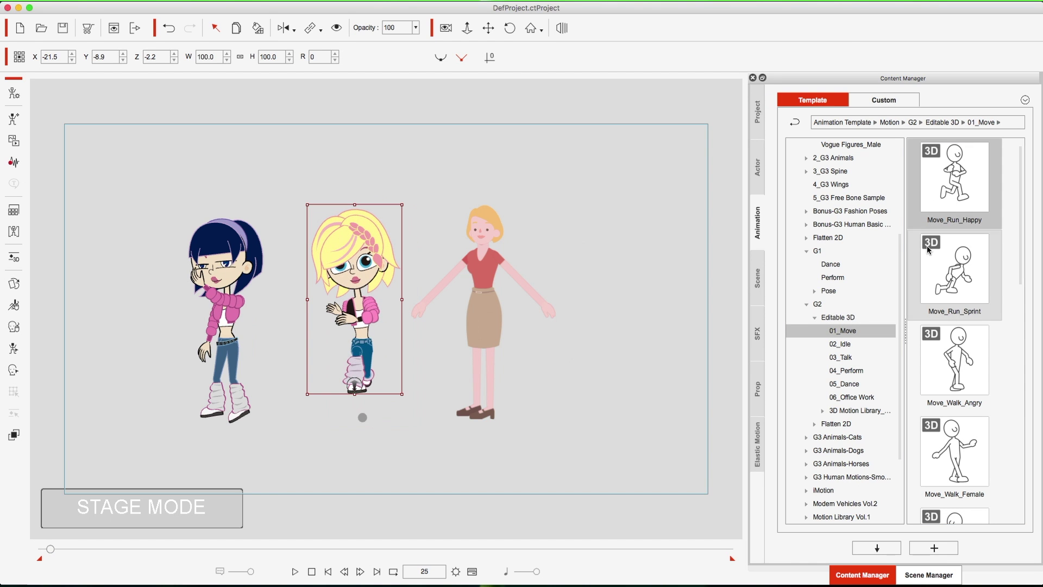
Step: Apply the Dougie motion from iMotion's Street Dance Hip Hop Basic Moves to the blonde character, stop playback and return to frame 1
scroll(827, 353, down, 3)
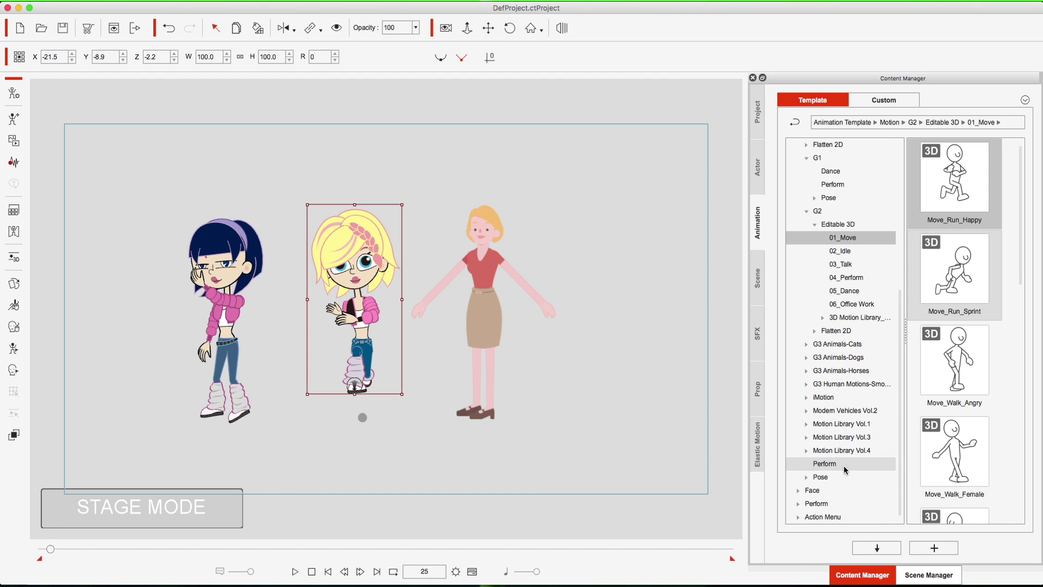
click(831, 396)
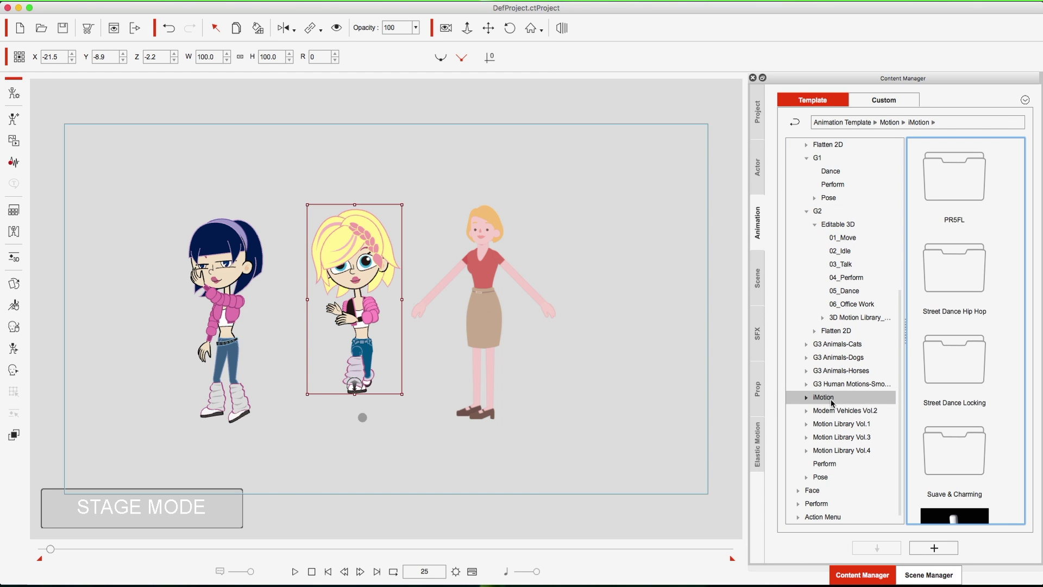
double_click(955, 282)
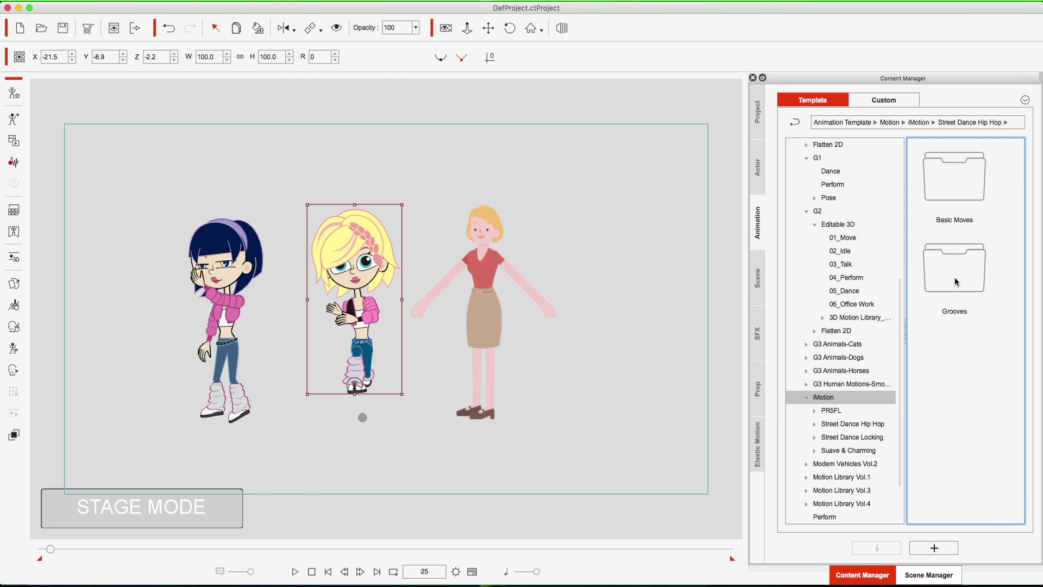
double_click(944, 183)
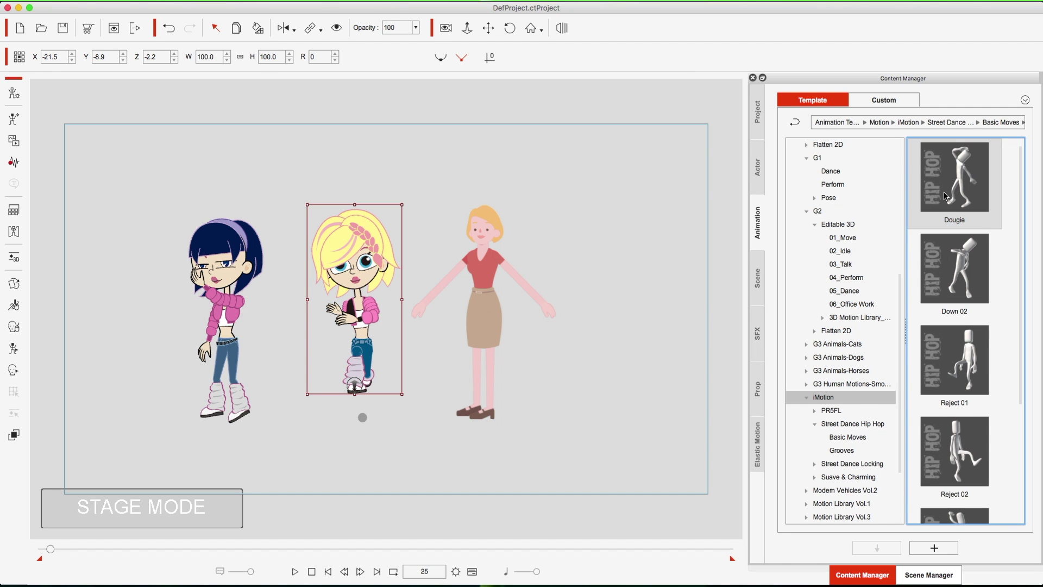
double_click(946, 180)
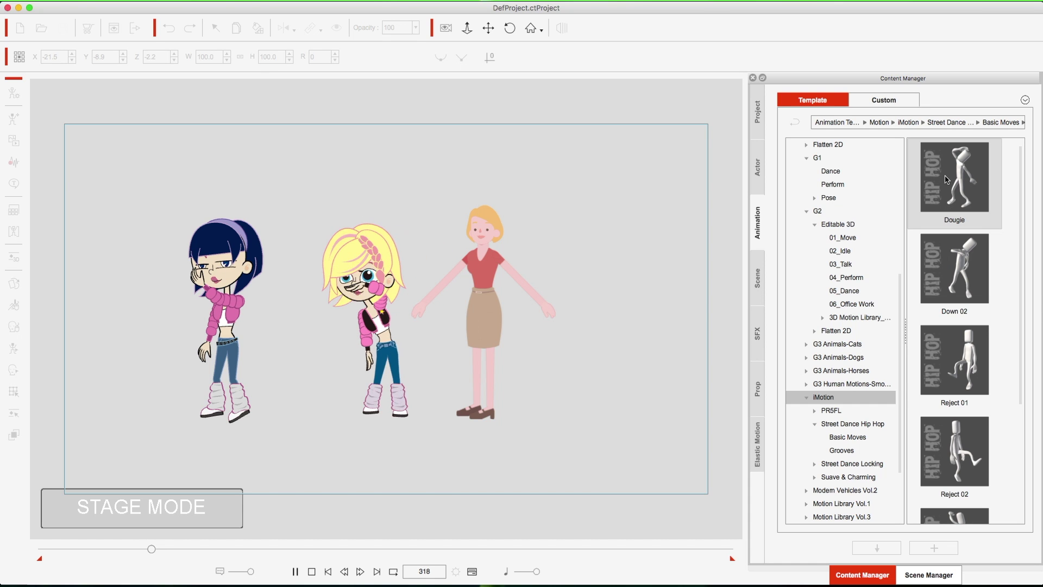
key(space)
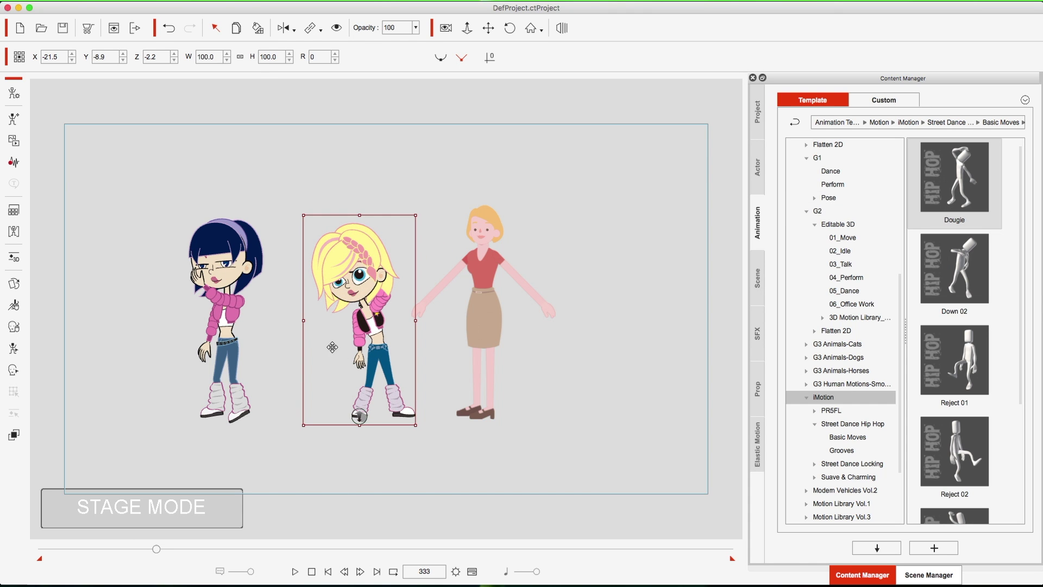
click(329, 572)
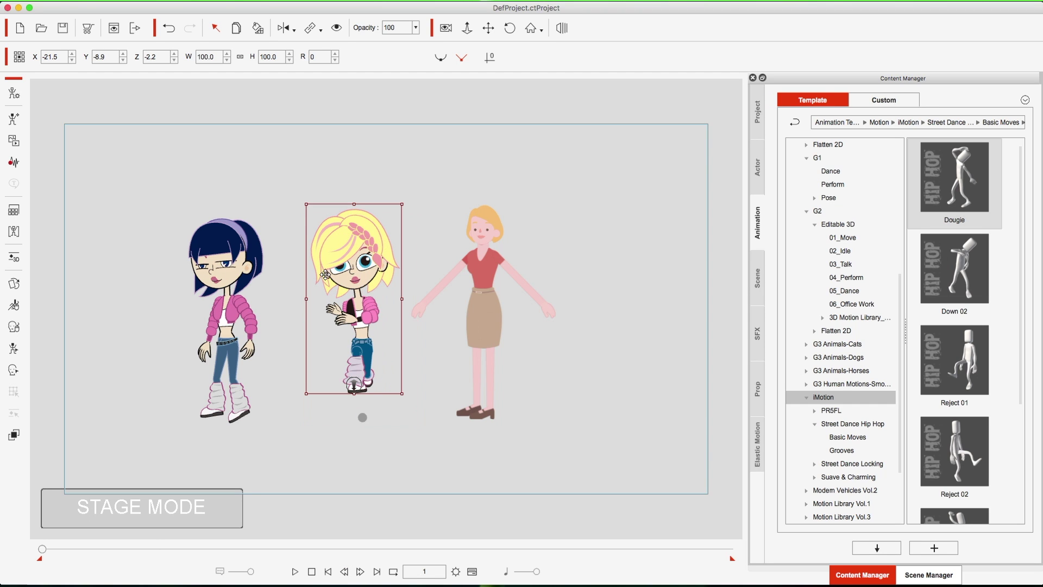
Step: Remove the object animation from both the blonde and the dark-haired characters
right_click(349, 282)
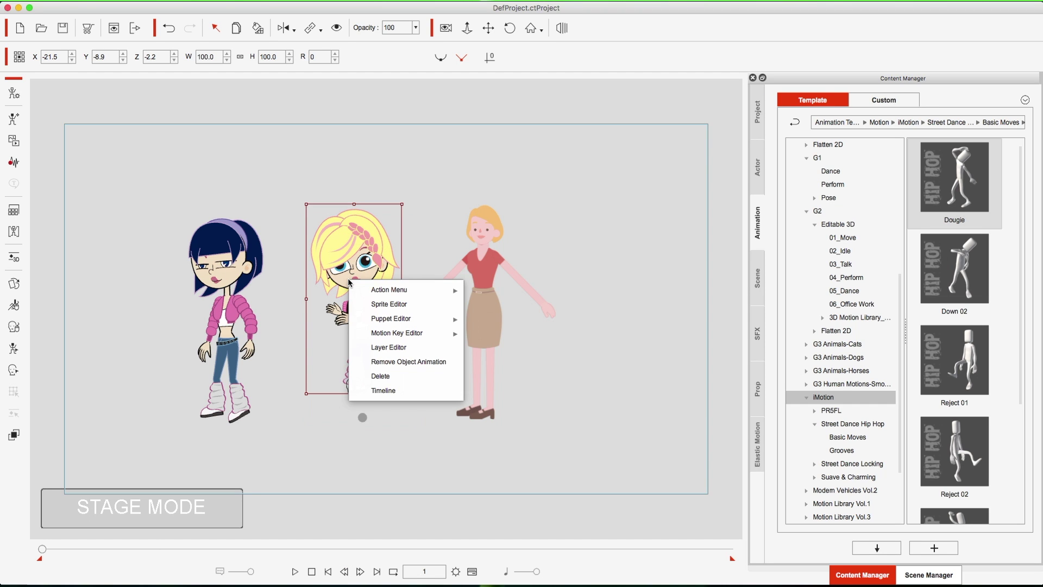
click(394, 362)
right_click(252, 286)
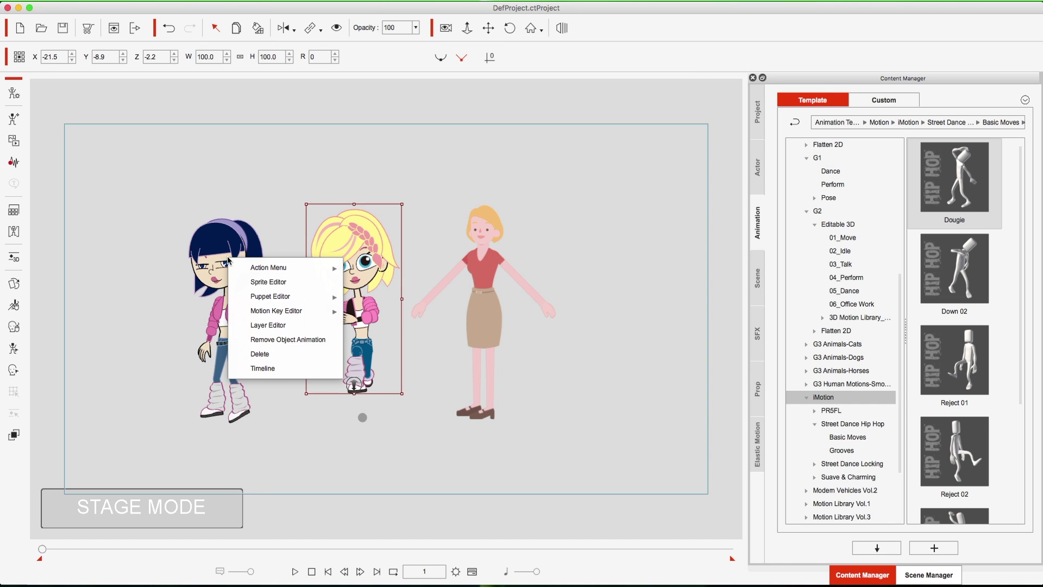
click(253, 340)
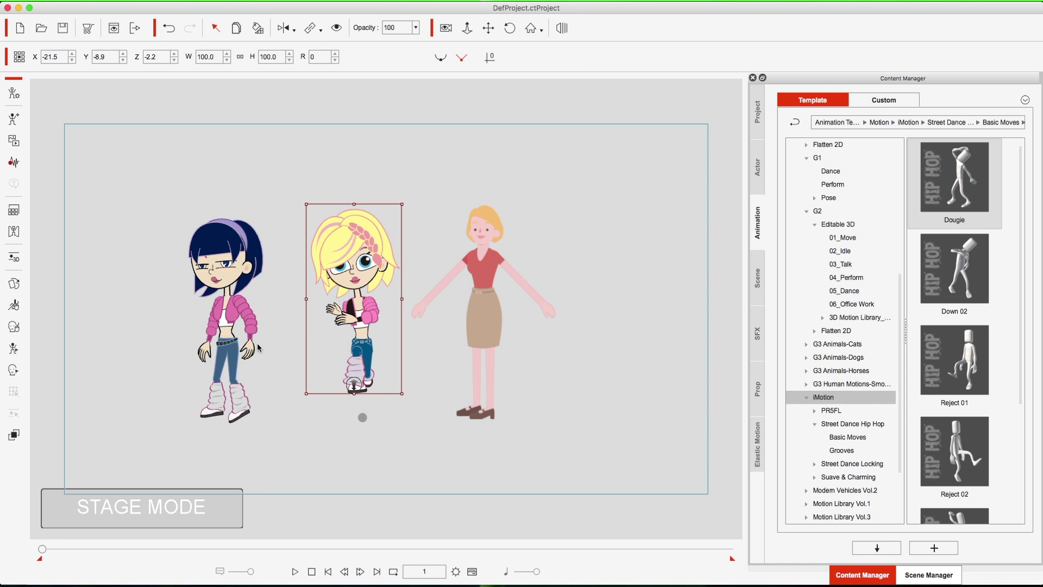
Step: Open the blonde character in the 3D Motion Key Editor, accepting the cut of the remaining 2D clip, and restore her default pose
click(487, 265)
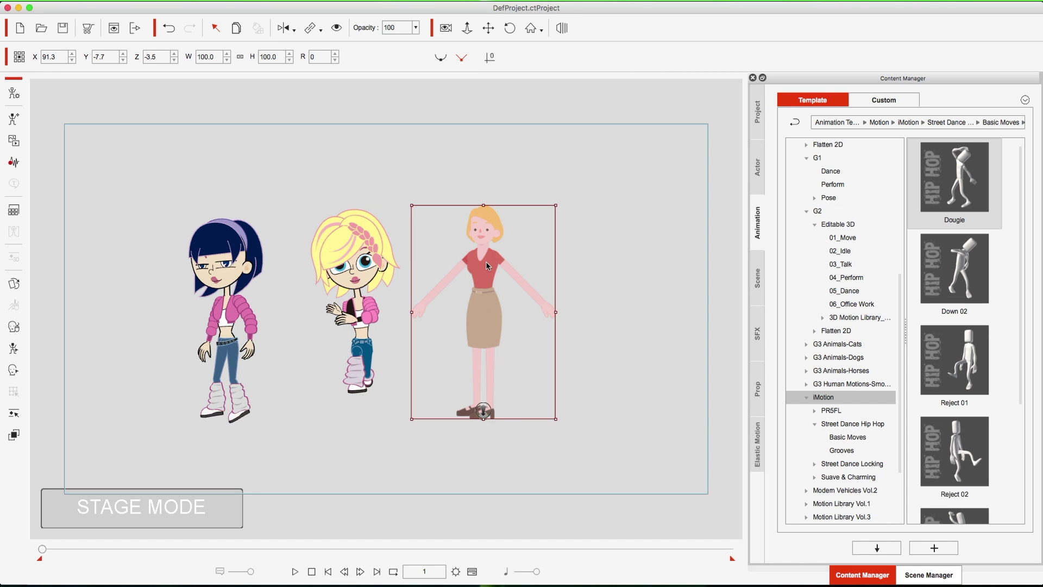
click(376, 250)
click(14, 258)
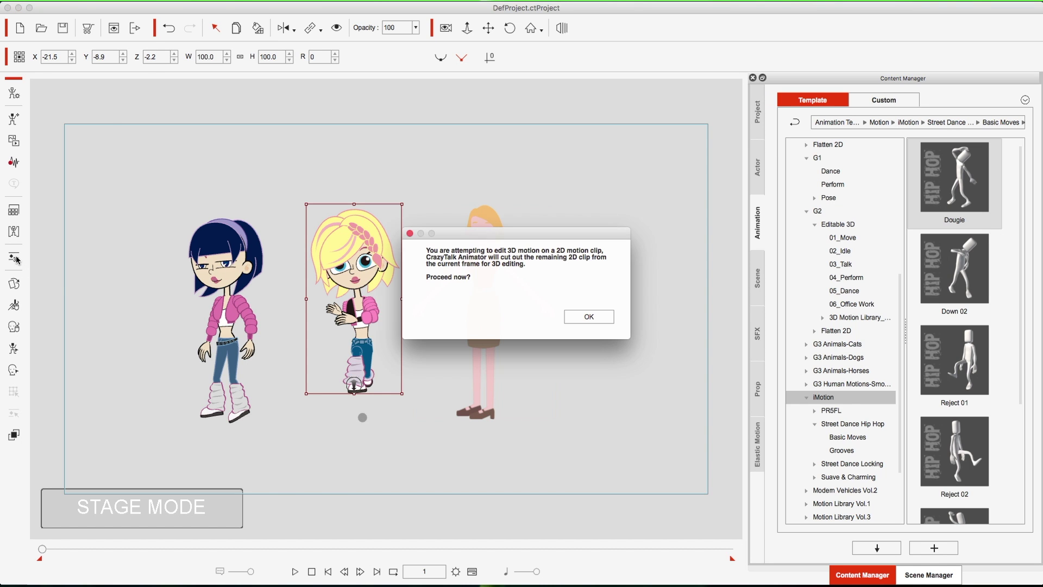
click(585, 320)
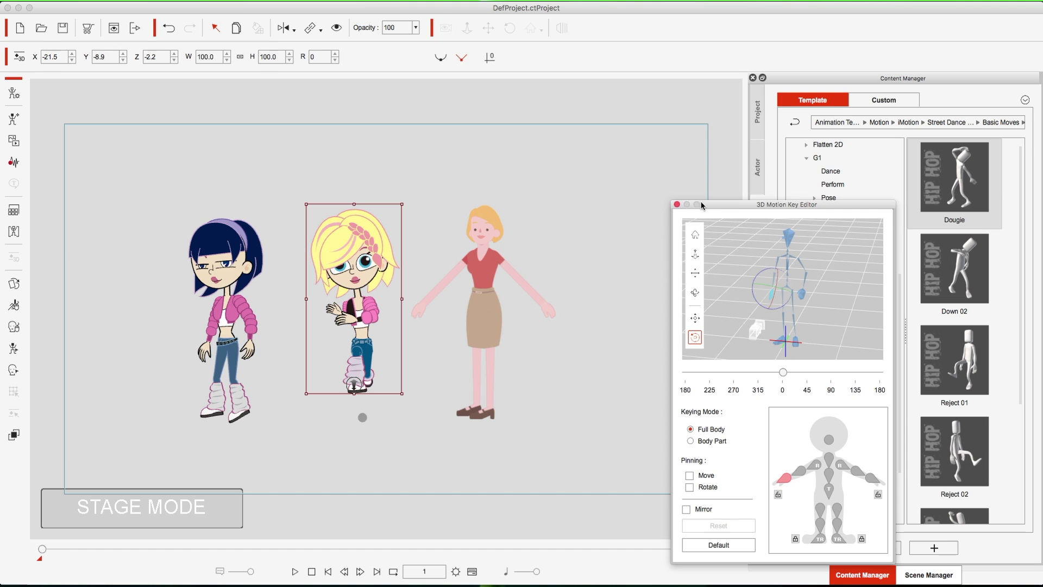
drag(729, 205, 600, 126)
click(577, 466)
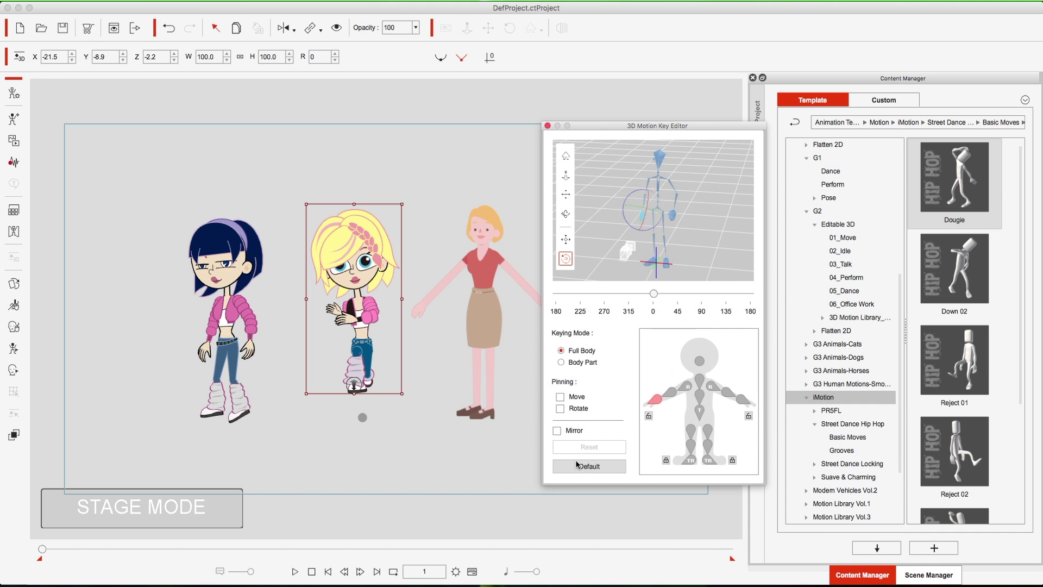
Step: Rotate the blonde character's left upper arm outward and, with the feet unlocked, swing her right thigh up and forward
click(711, 386)
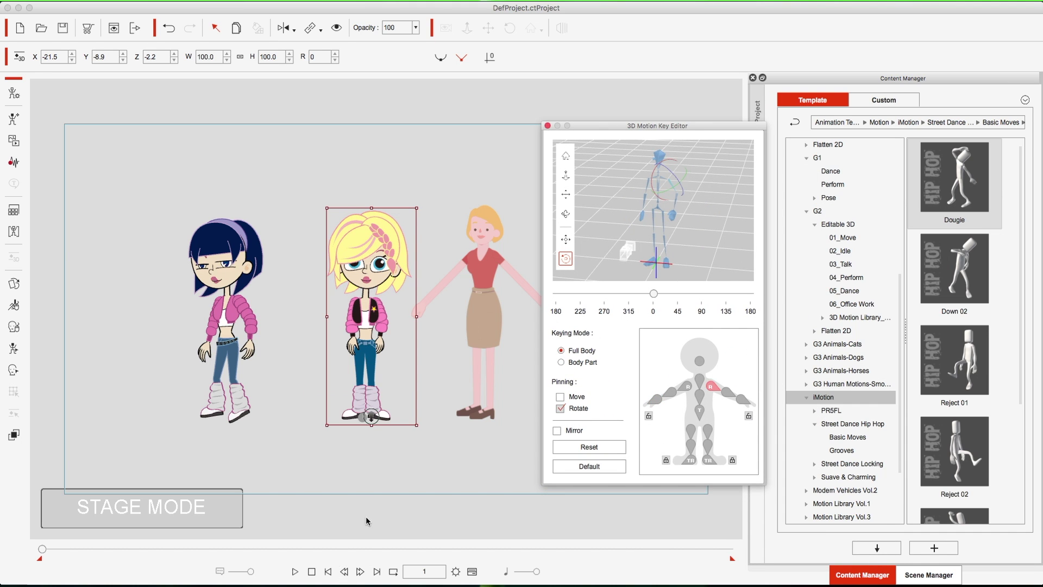
drag(679, 162, 700, 183)
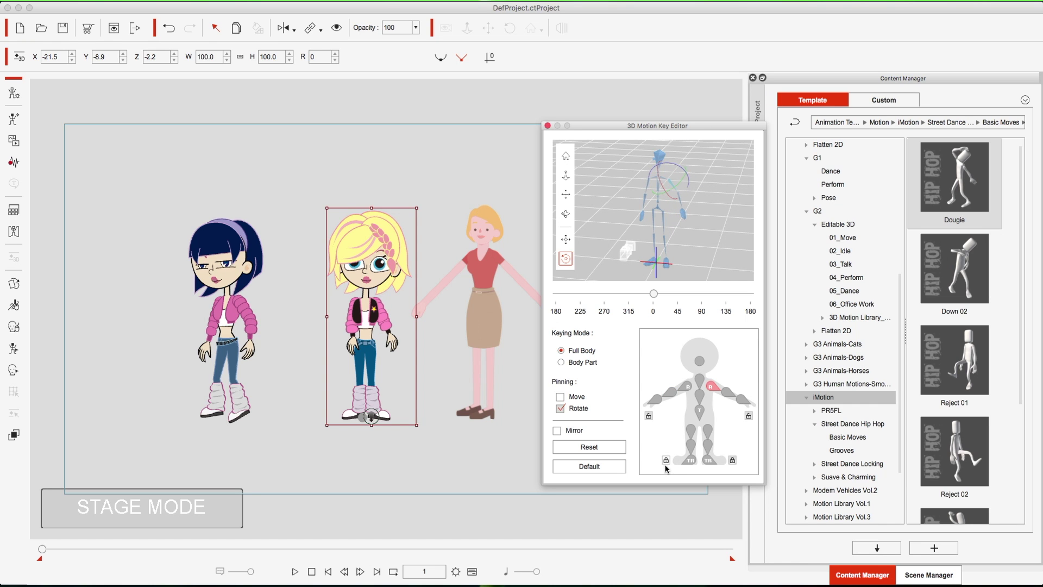
click(733, 461)
click(690, 432)
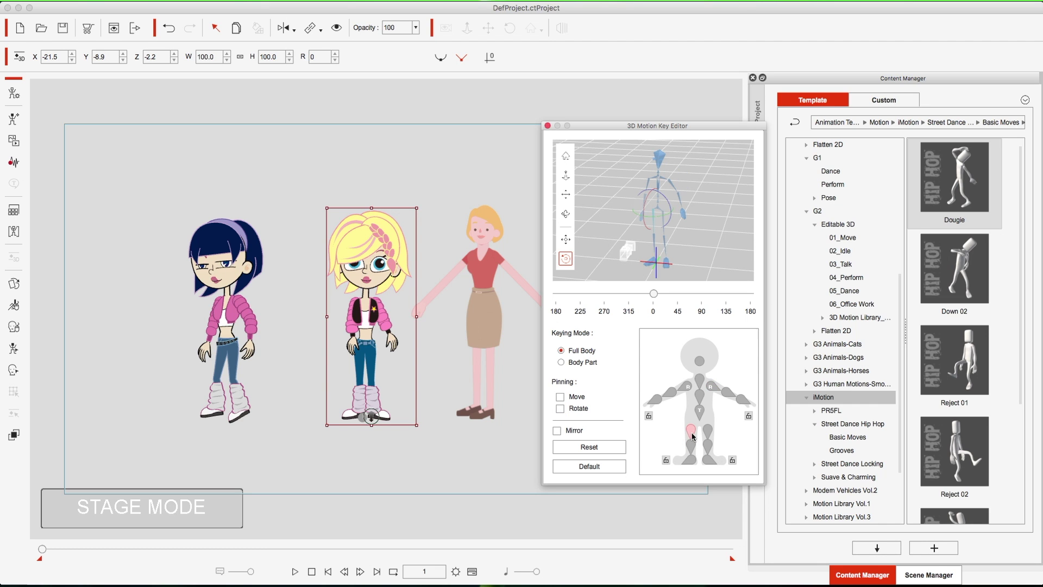
drag(648, 211, 624, 183)
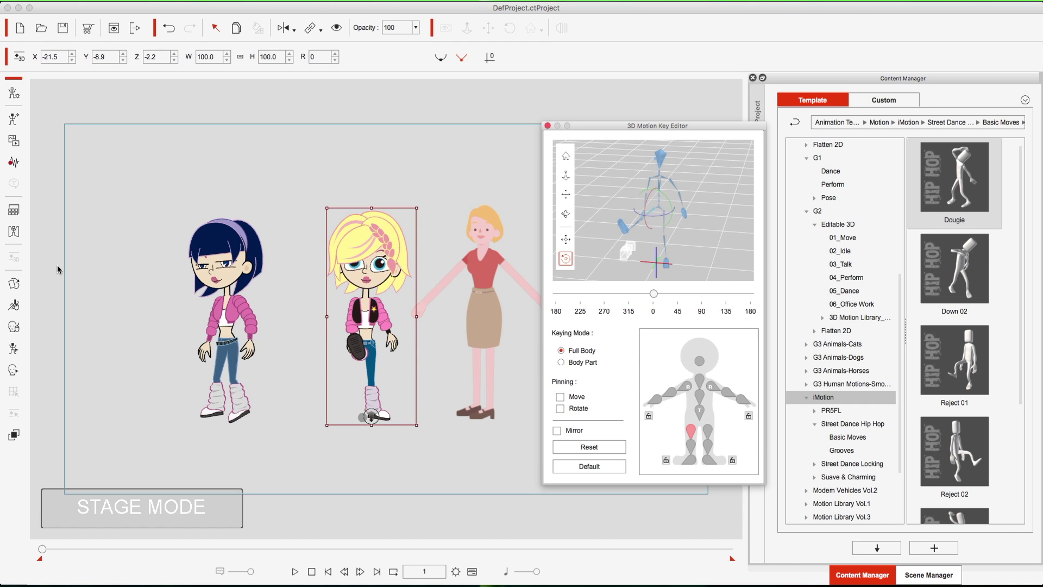
Step: Open the blonde character in the 2D Motion Key Editor and rotate her left upper arm outward to about 298°
click(14, 350)
click(14, 350)
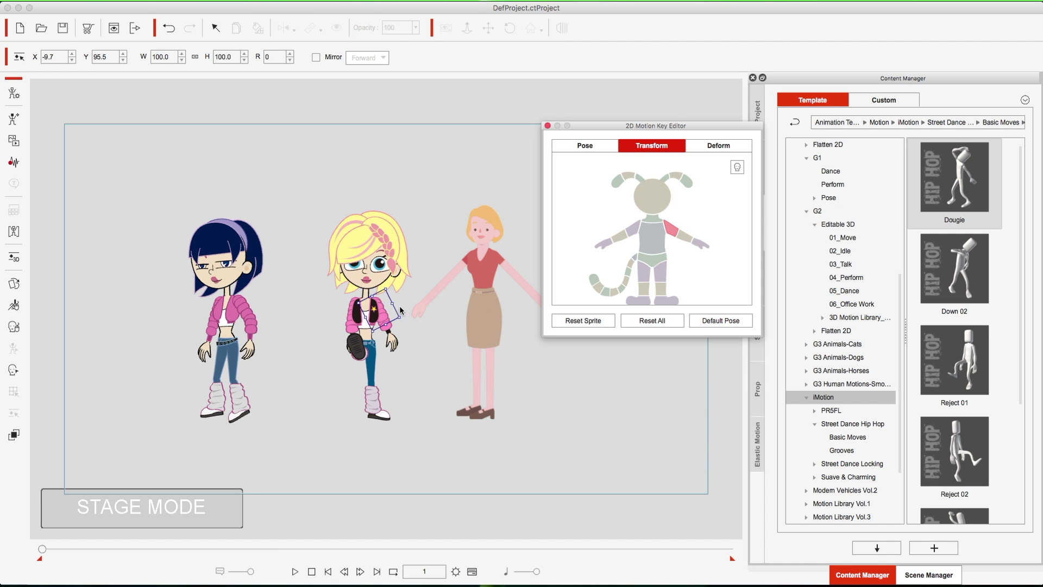
drag(400, 311, 410, 260)
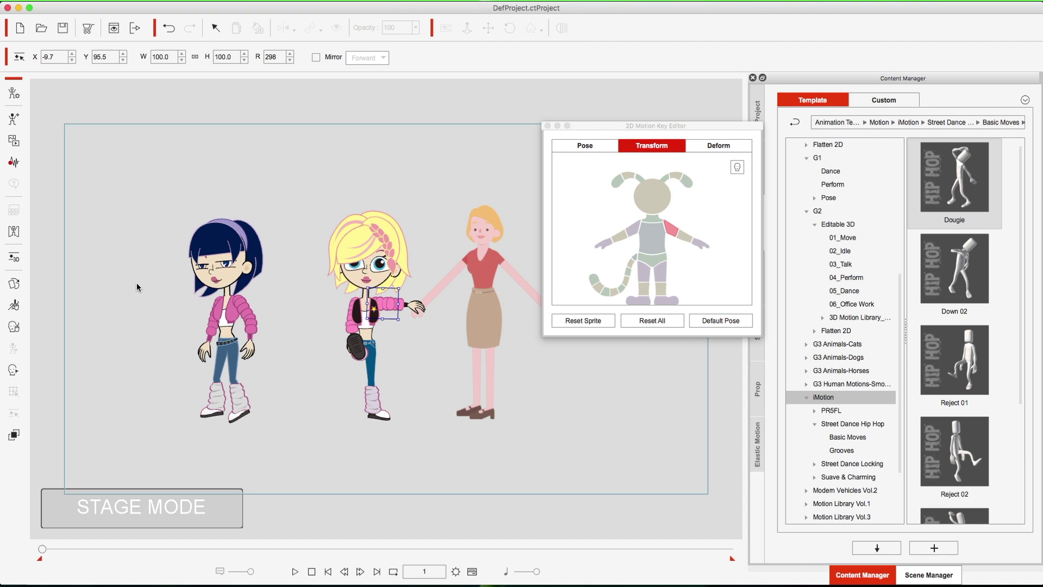
Step: Return to the 3D Motion Key Editor, tilt the blonde character's upper torso, and rotate her left collar bone to reposition the arm
click(14, 258)
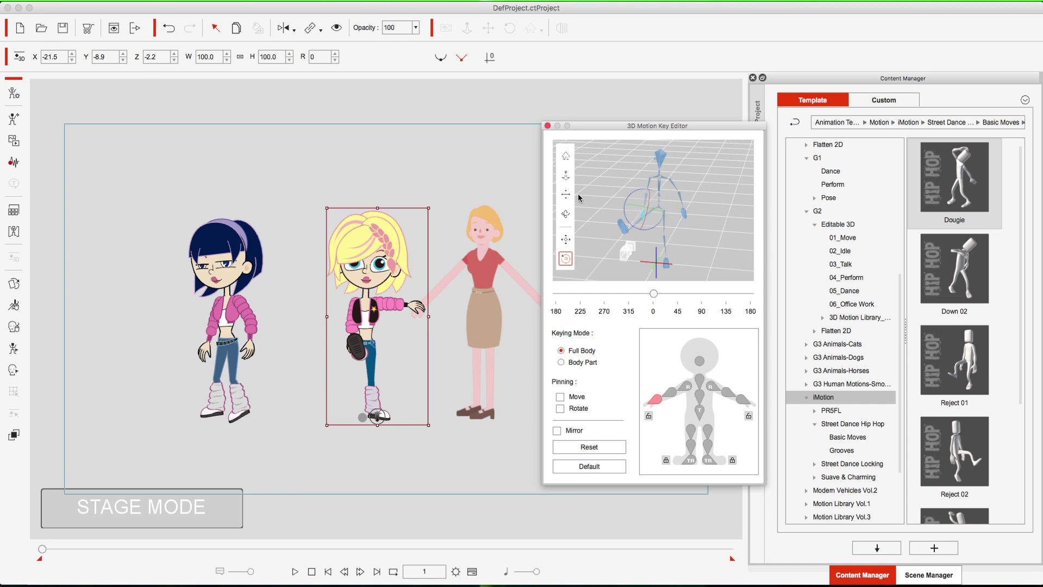
click(700, 380)
drag(656, 177, 685, 183)
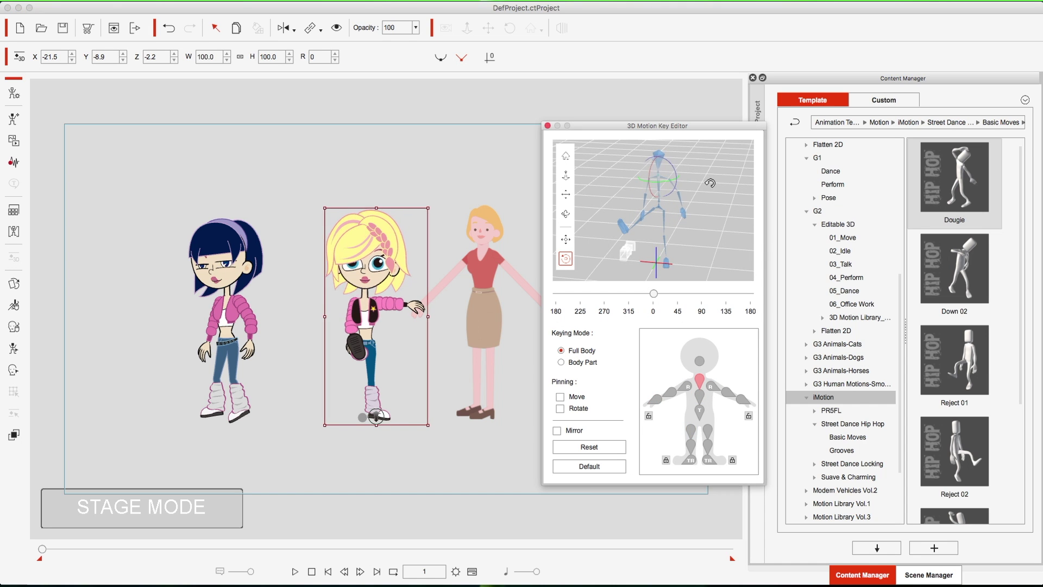
click(711, 387)
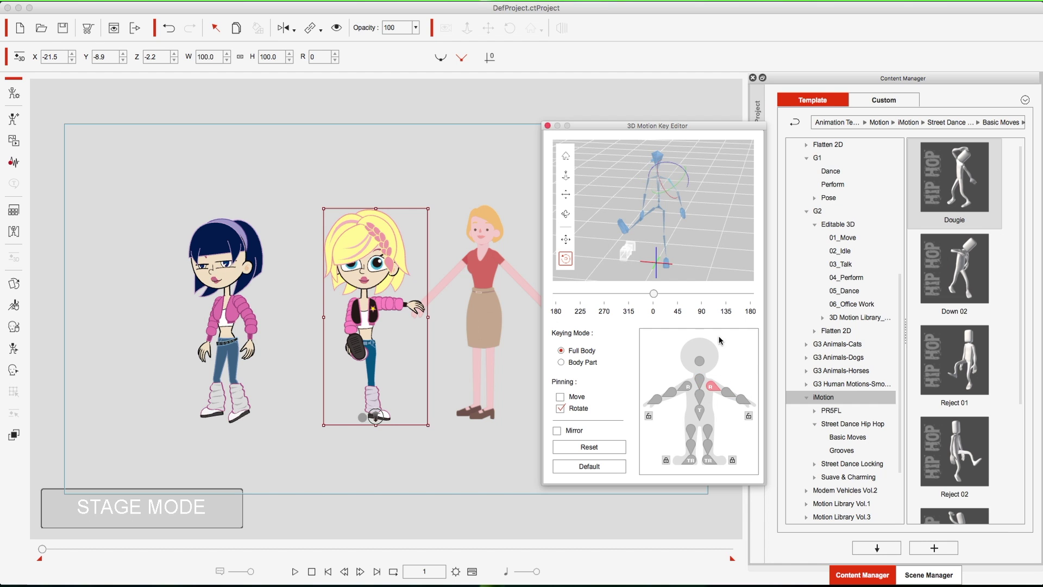
drag(664, 190, 642, 191)
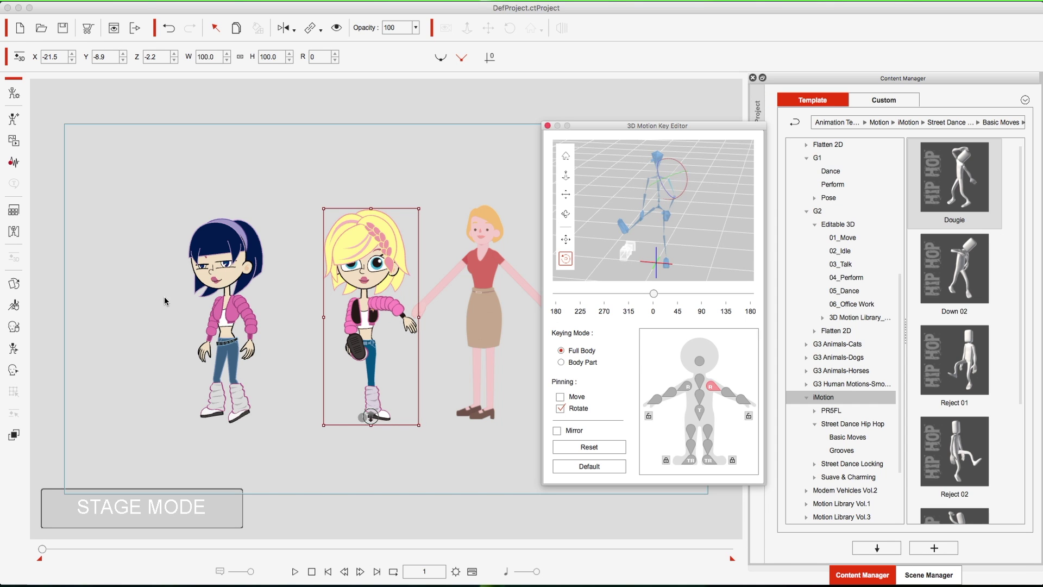
Step: Close the 3D Motion Key Editor and move the blonde character closer to the dark-haired one, to about X -61.5, Y -8.4
click(548, 126)
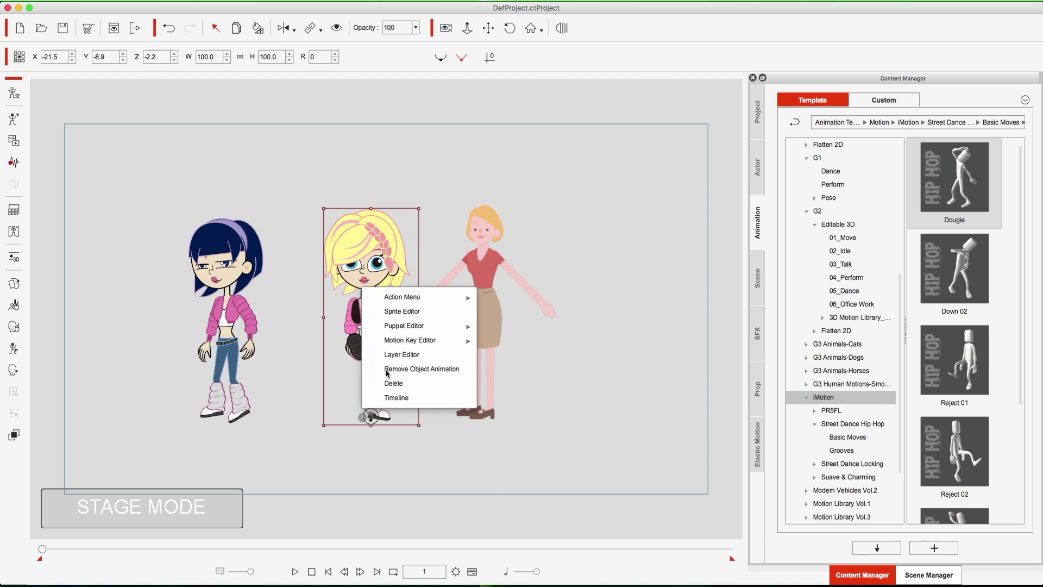
click(387, 370)
drag(340, 305, 298, 304)
Step: Show the Actor character templates and shift the woman in the skirt slightly downward to about X 88.8, Y -11.7
click(485, 281)
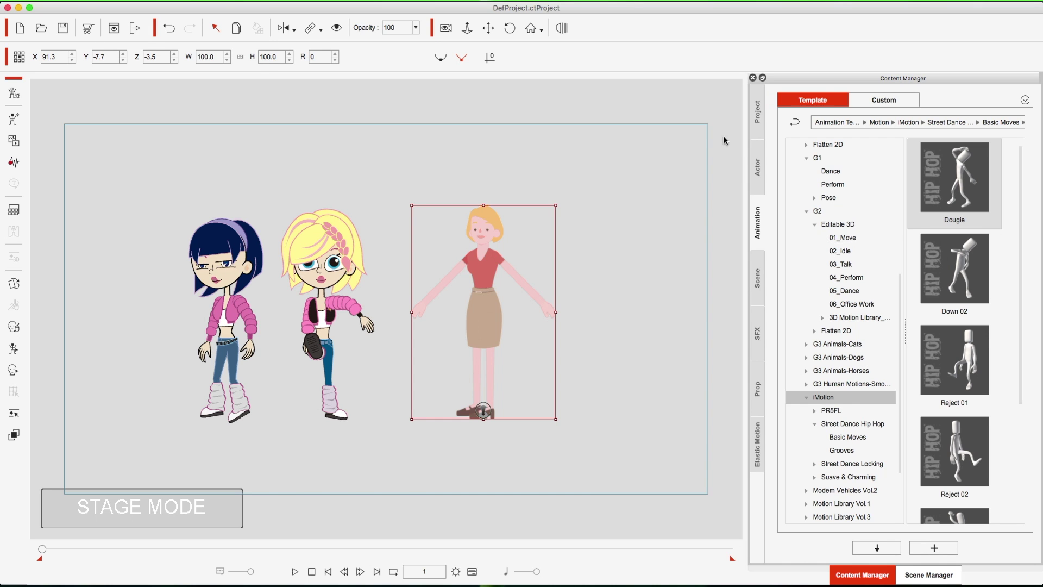
click(758, 168)
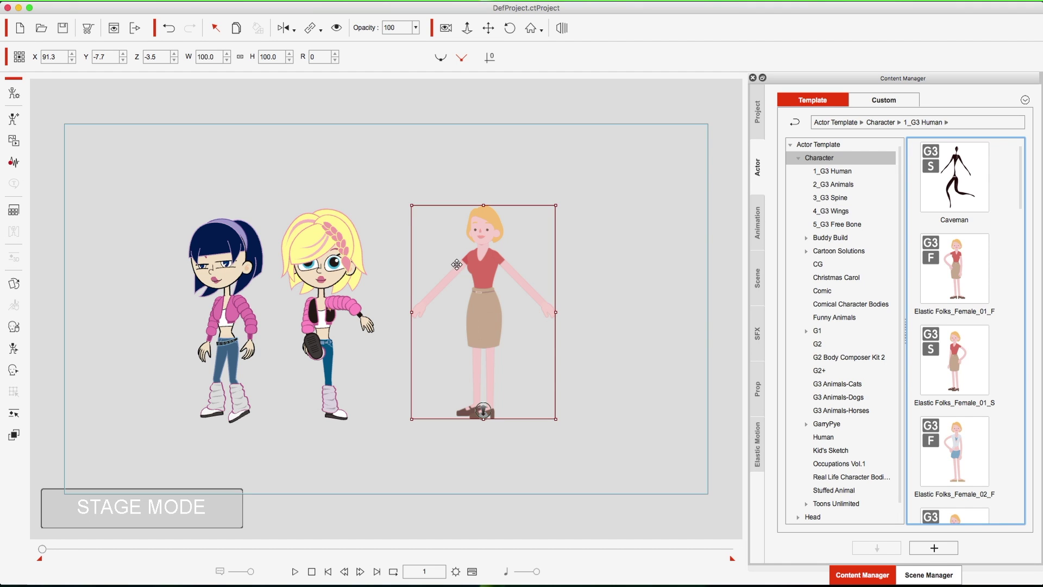
mouse_move(463, 273)
mouse_down()
mouse_move(493, 301)
mouse_move(471, 292)
mouse_up()
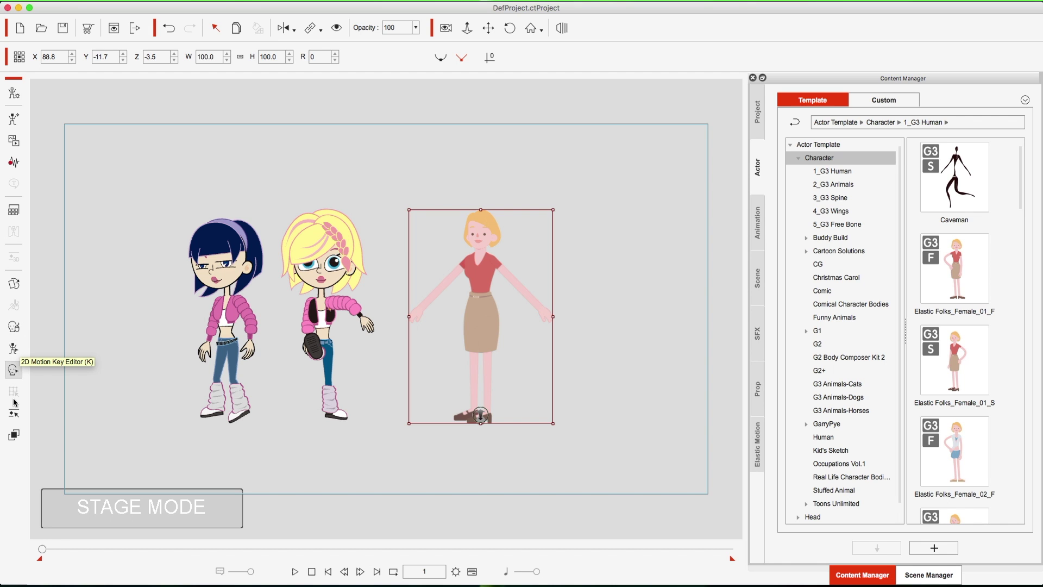
Step: Use the bone Motion Key Editor to turn the woman's LArm slightly and bend her LForearm to about 116° so her hand rests on her hip
click(14, 417)
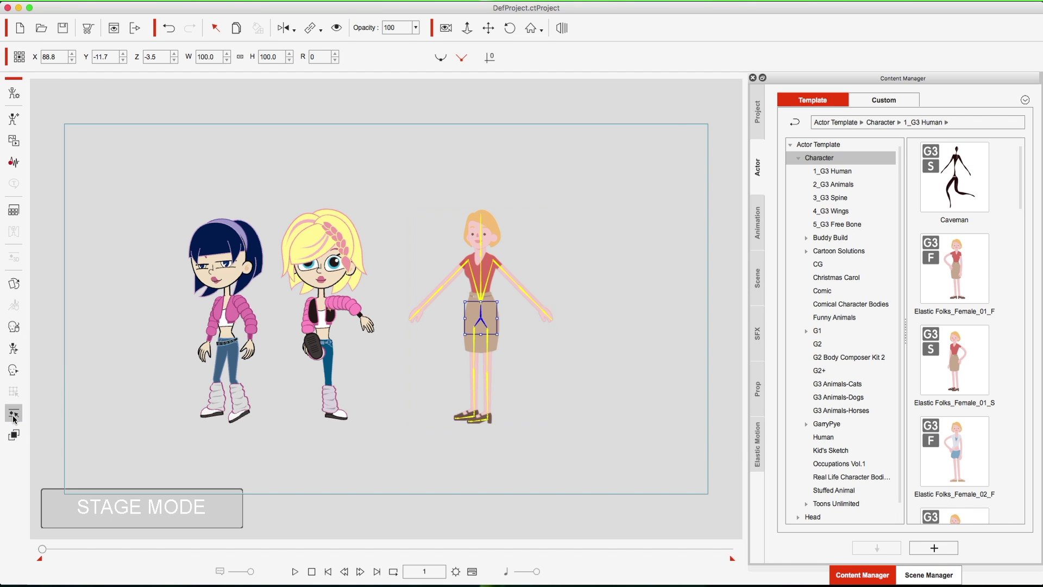
click(495, 262)
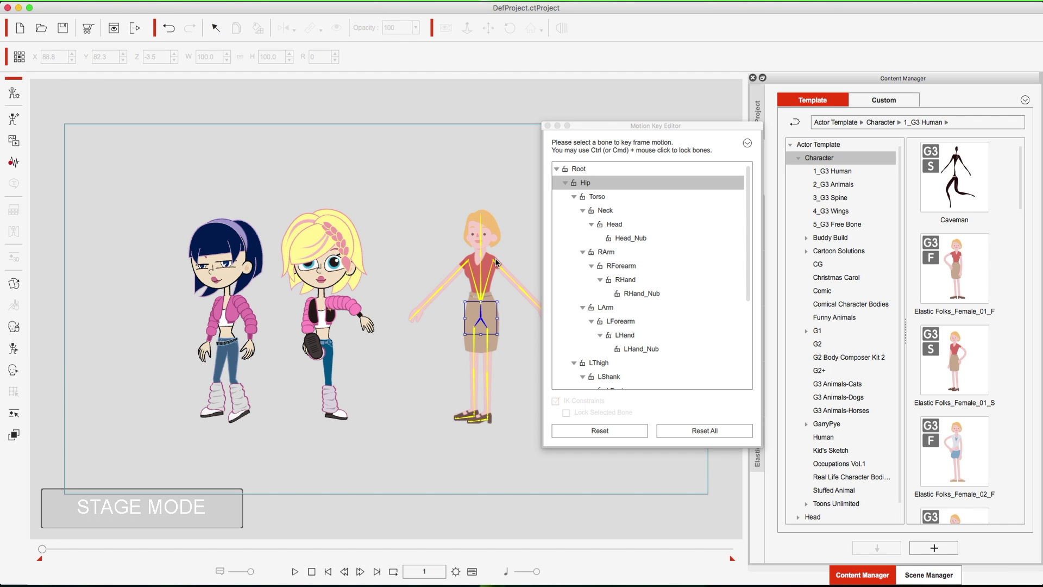
drag(593, 128, 686, 128)
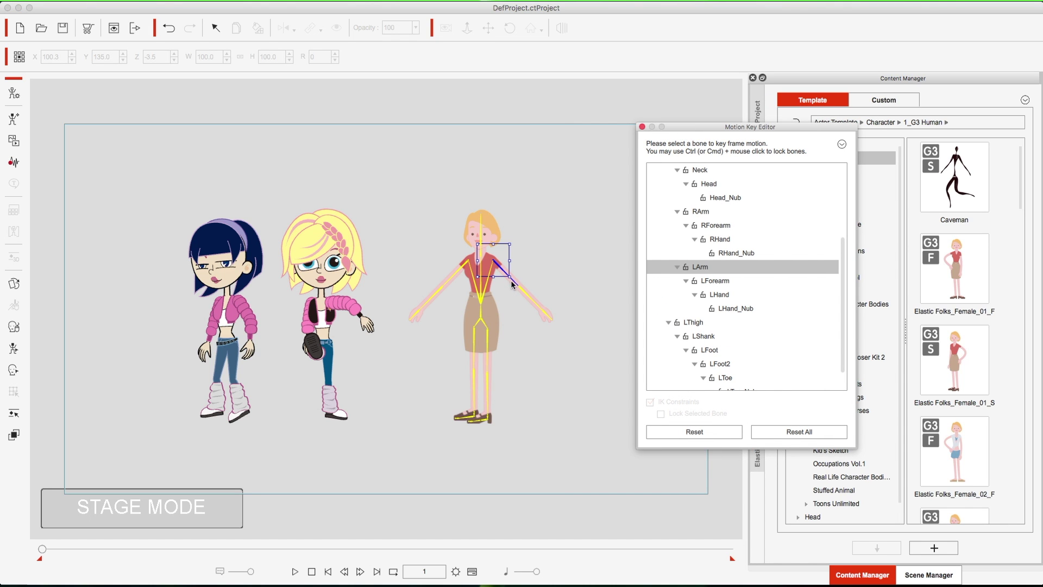
drag(517, 286, 518, 288)
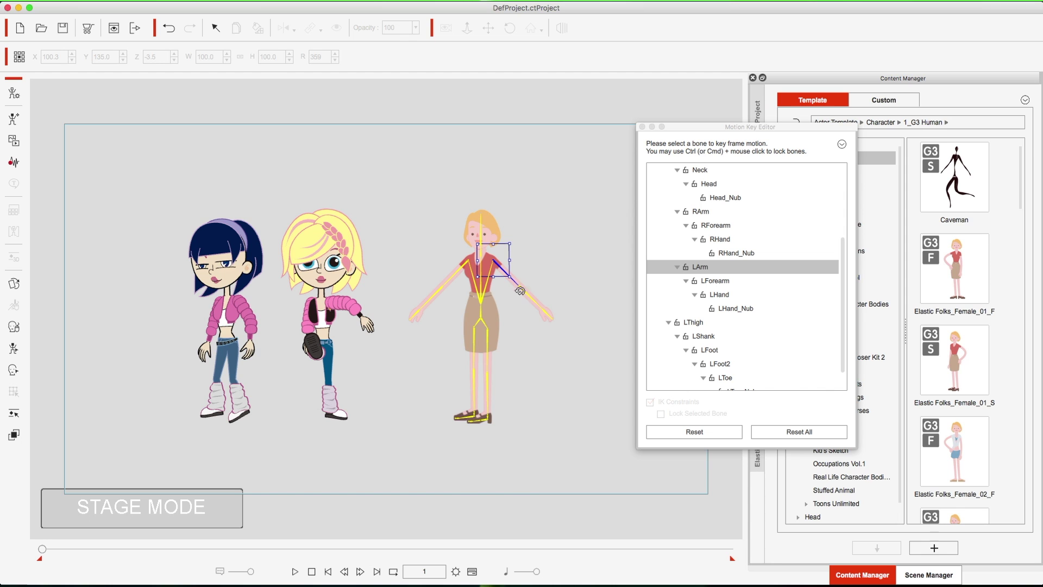
click(521, 288)
drag(521, 287, 541, 327)
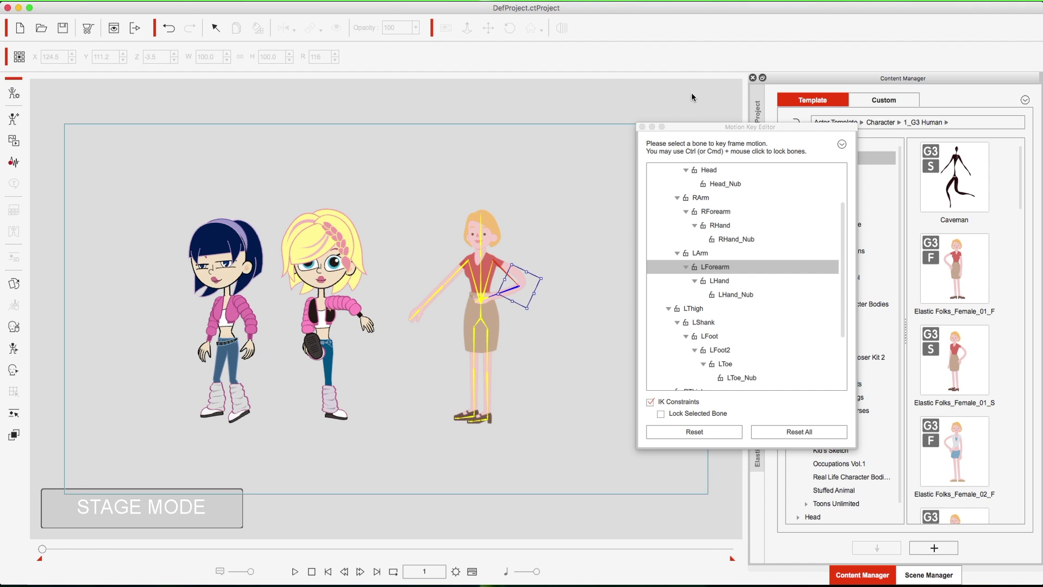
click(642, 127)
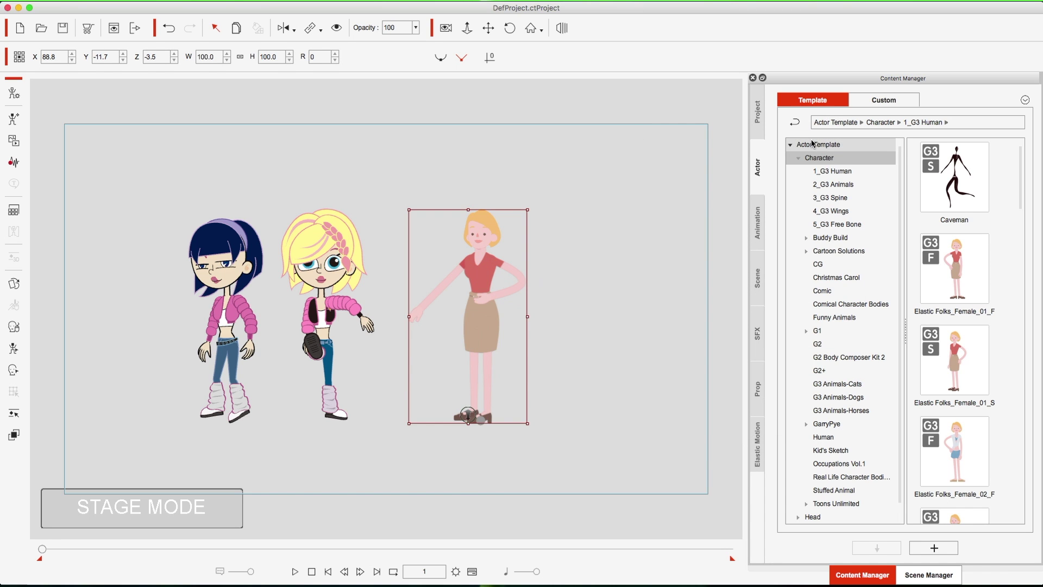
Step: Browse the G3 Human and G3 Animals character templates in the actor library
click(830, 172)
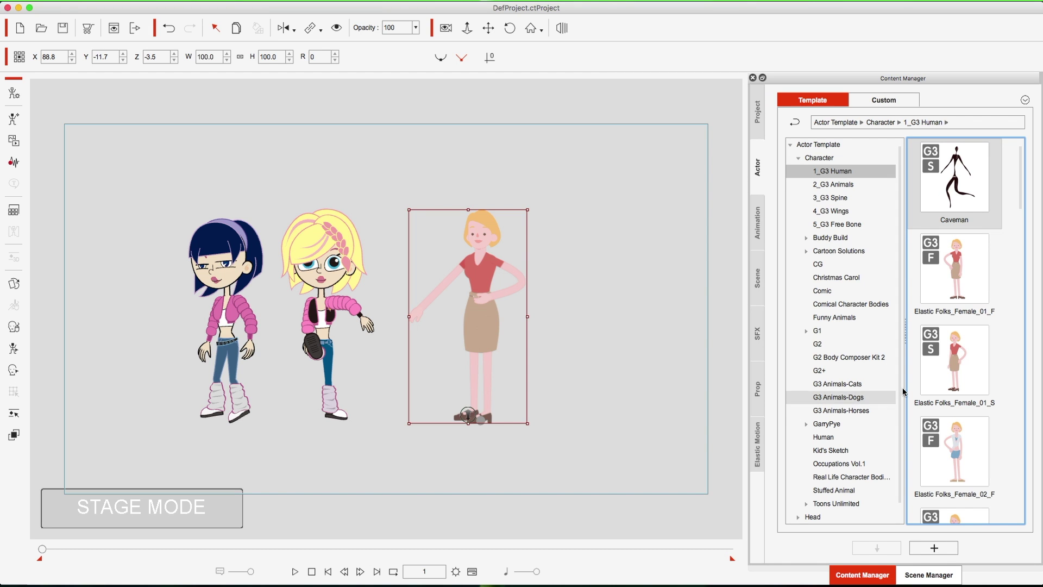
scroll(952, 306, down, 10)
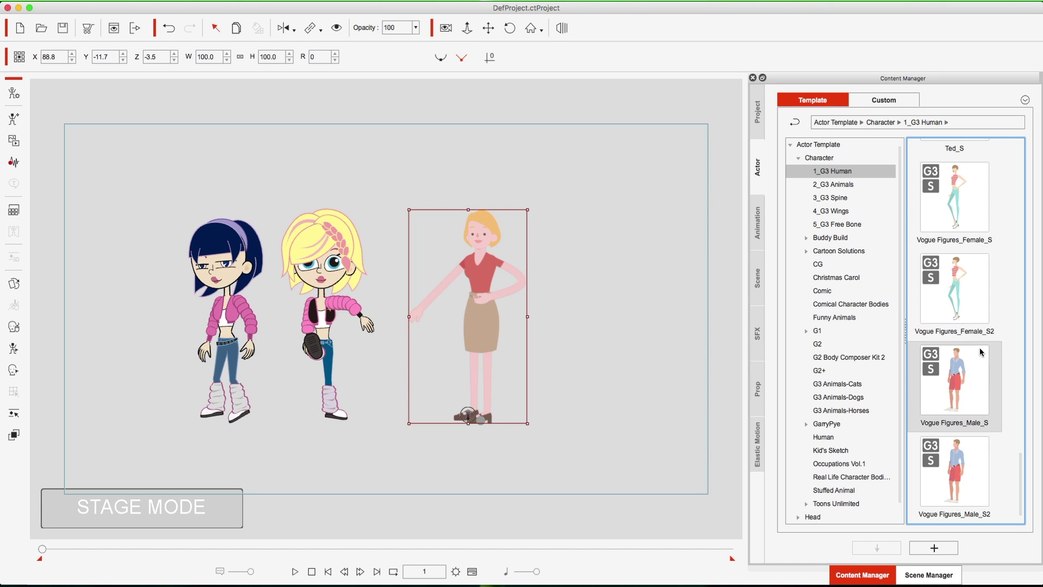
scroll(975, 334, up, 10)
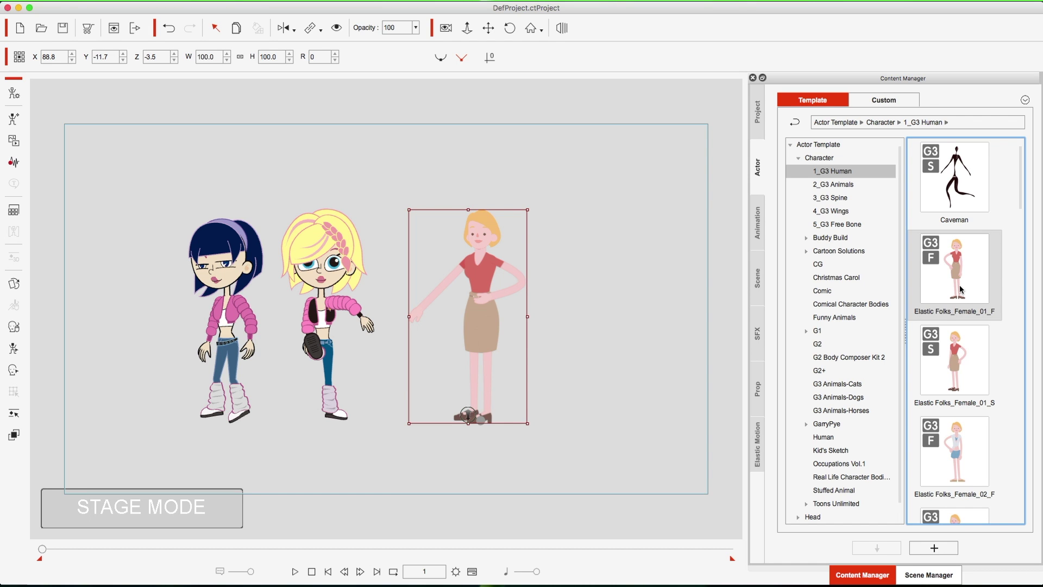
click(840, 185)
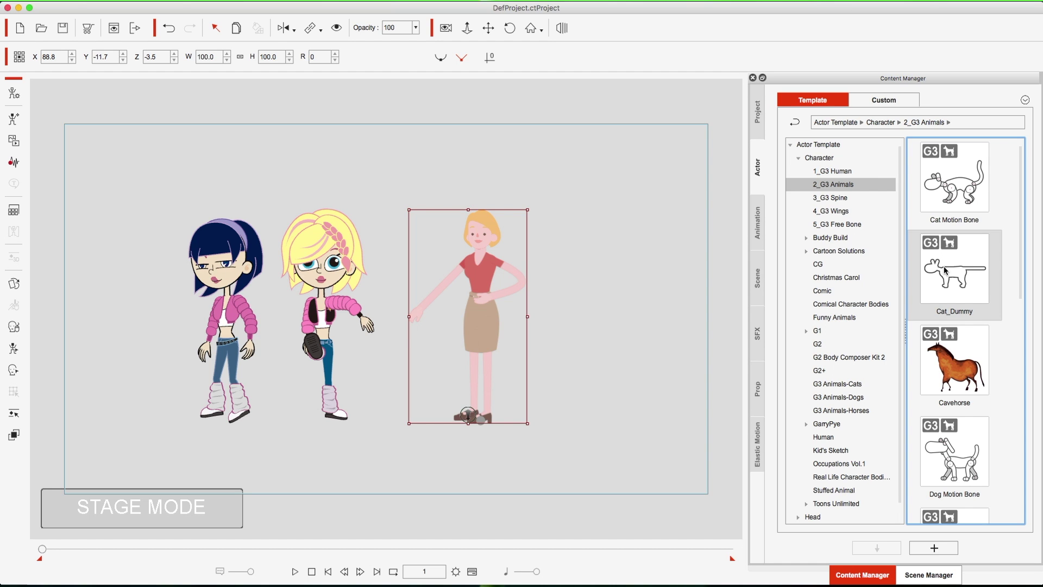
drag(944, 270, 257, 275)
click(306, 266)
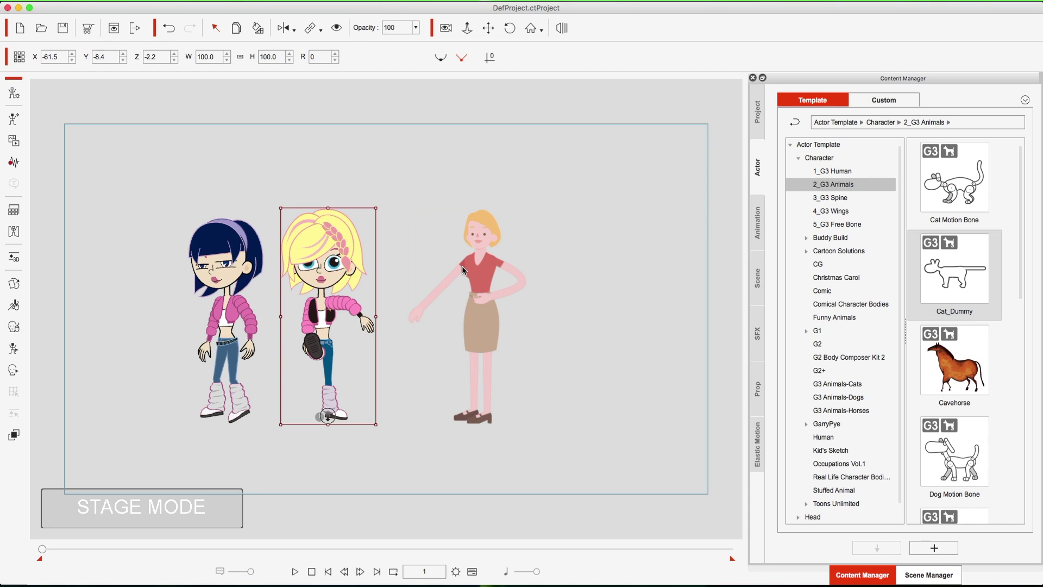
click(479, 267)
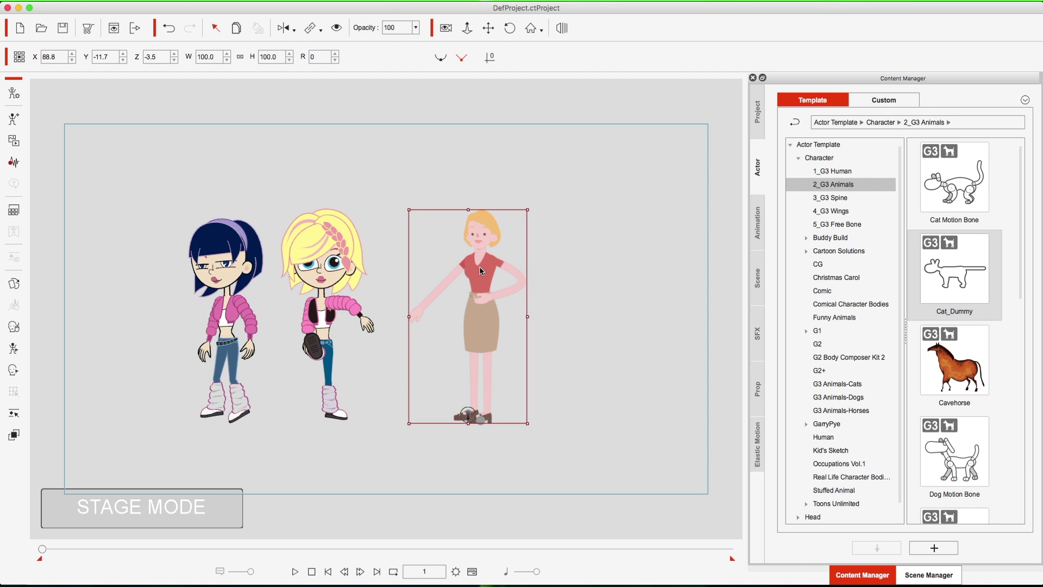
click(227, 309)
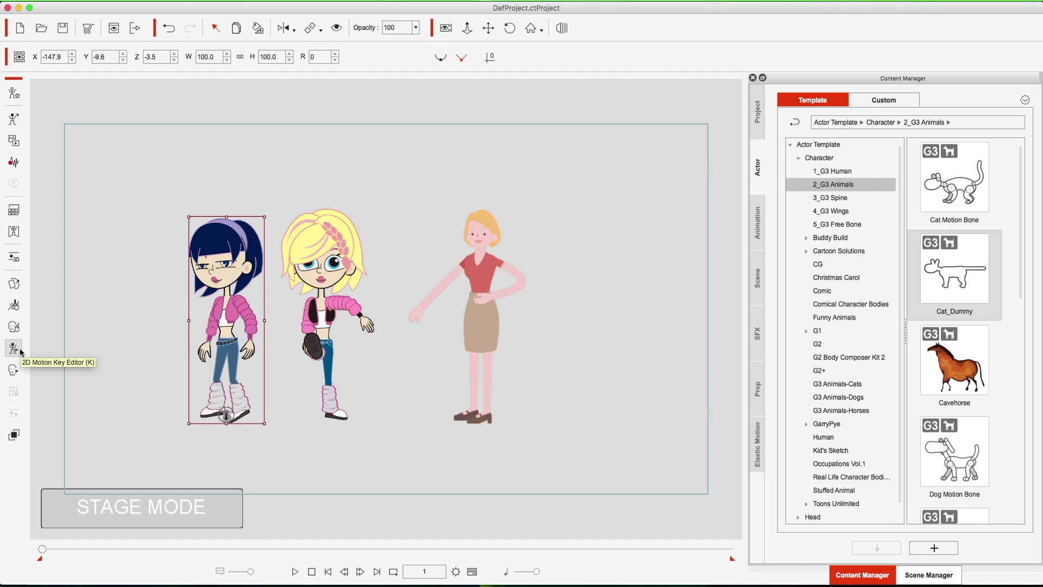
click(14, 434)
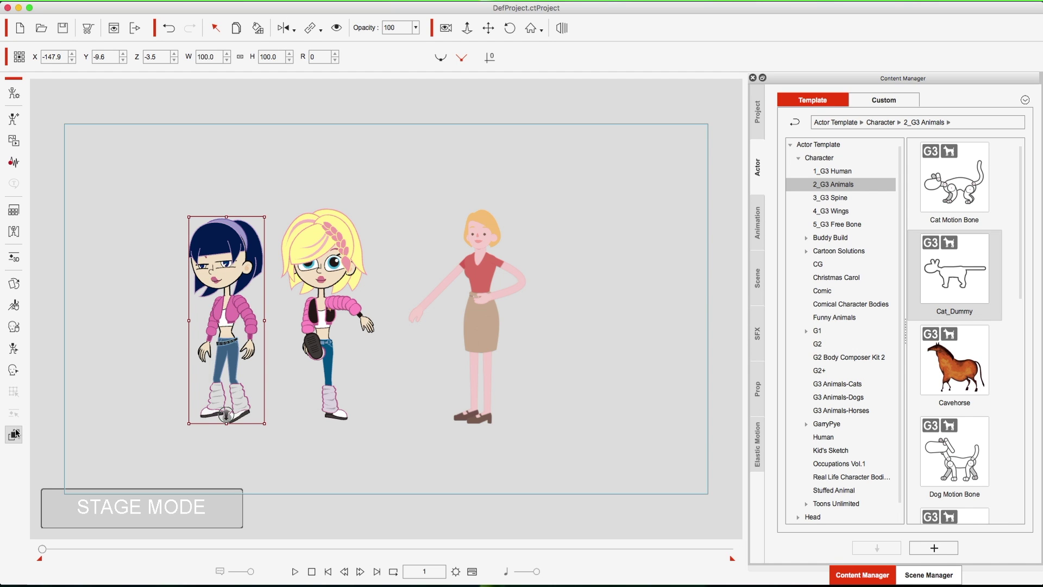
Step: Move the blonde character up to about X -52.4, Y 42.2 and the dark-haired one to about X -154.5, Y 23.9, then select the woman
click(319, 257)
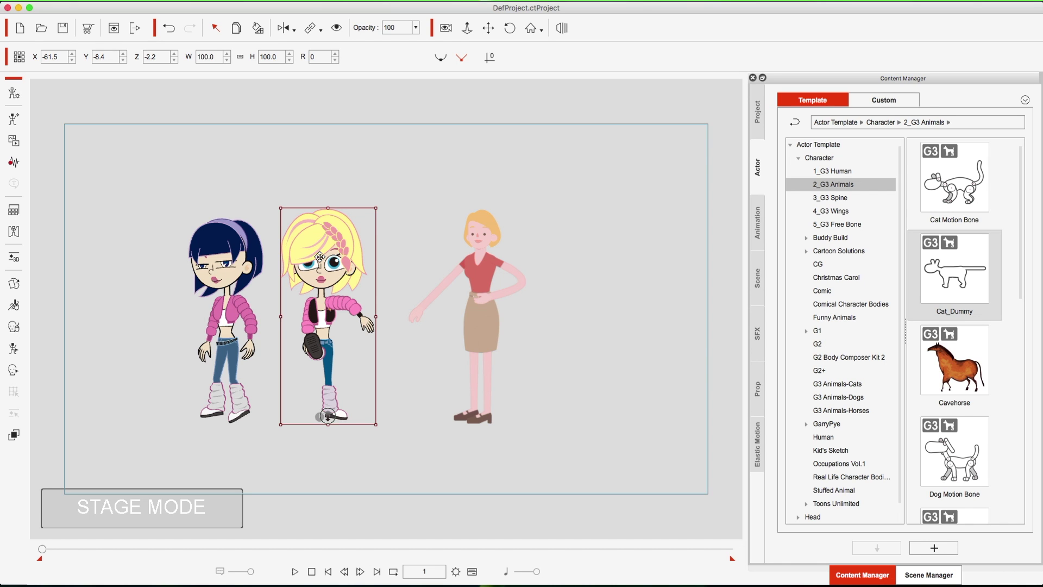
drag(320, 285, 328, 230)
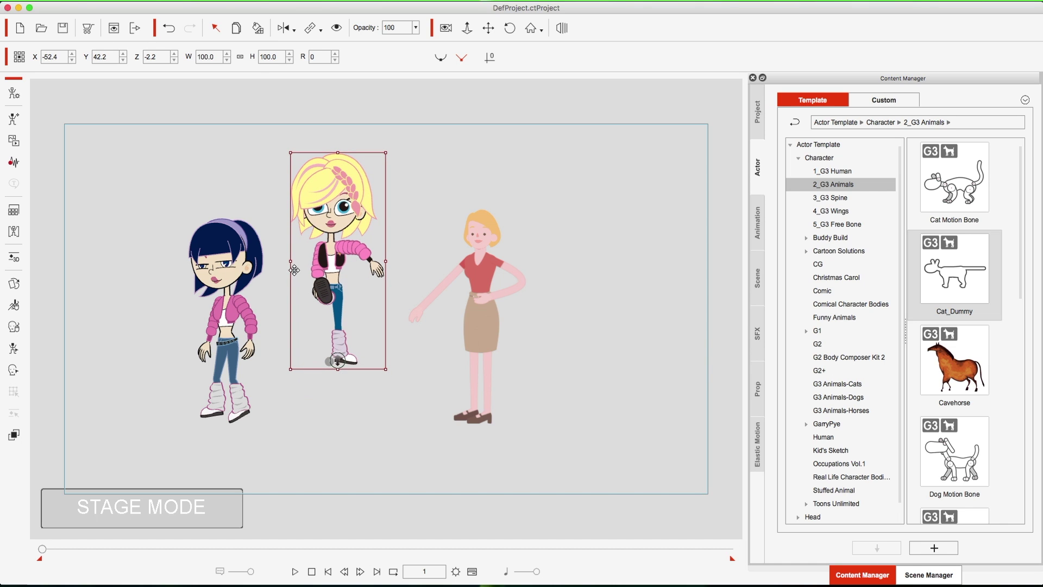
drag(236, 280, 222, 236)
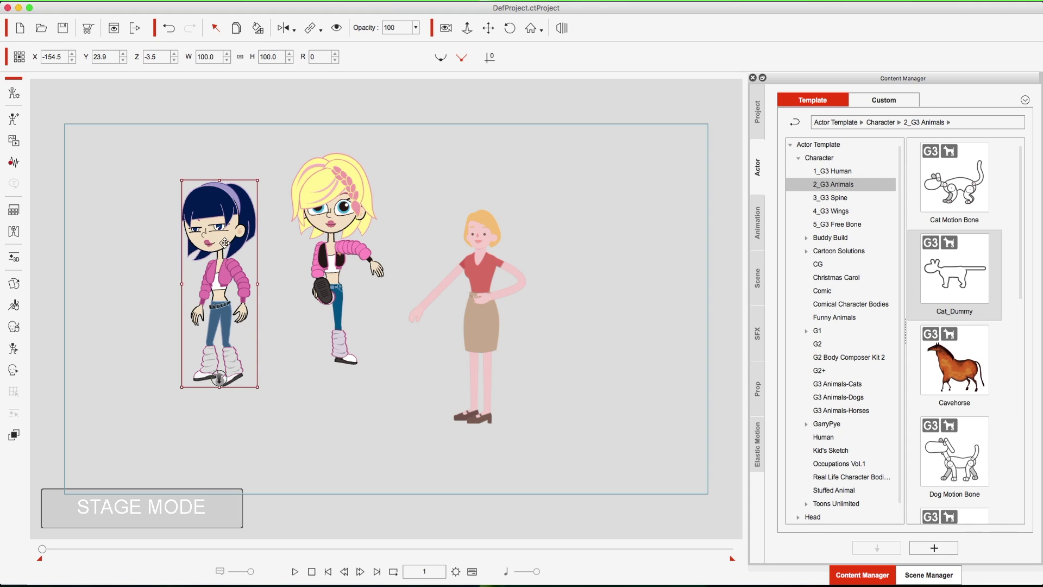
click(485, 309)
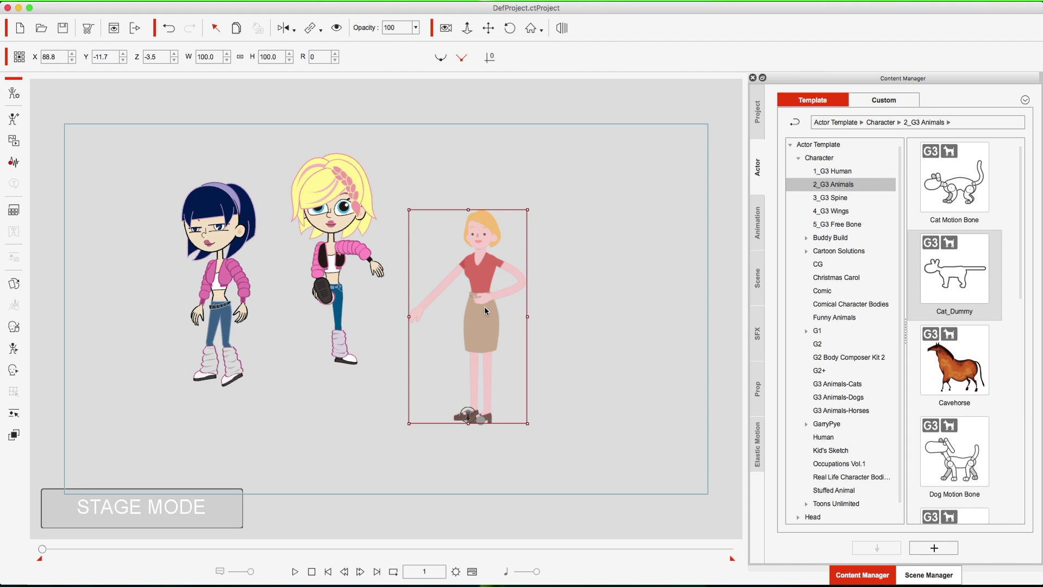